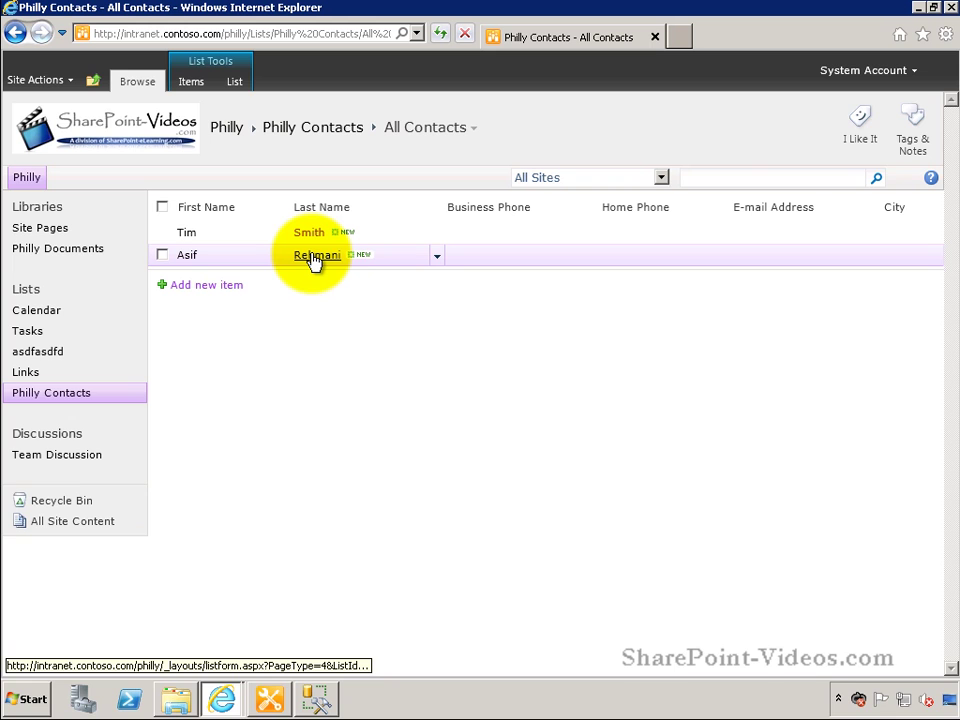
Step: Open the Rehmani contact from its Last Name link, then open and dismiss both contacts' Last Name item menus
{"action": "left_click", "coordinate": [314, 257]}
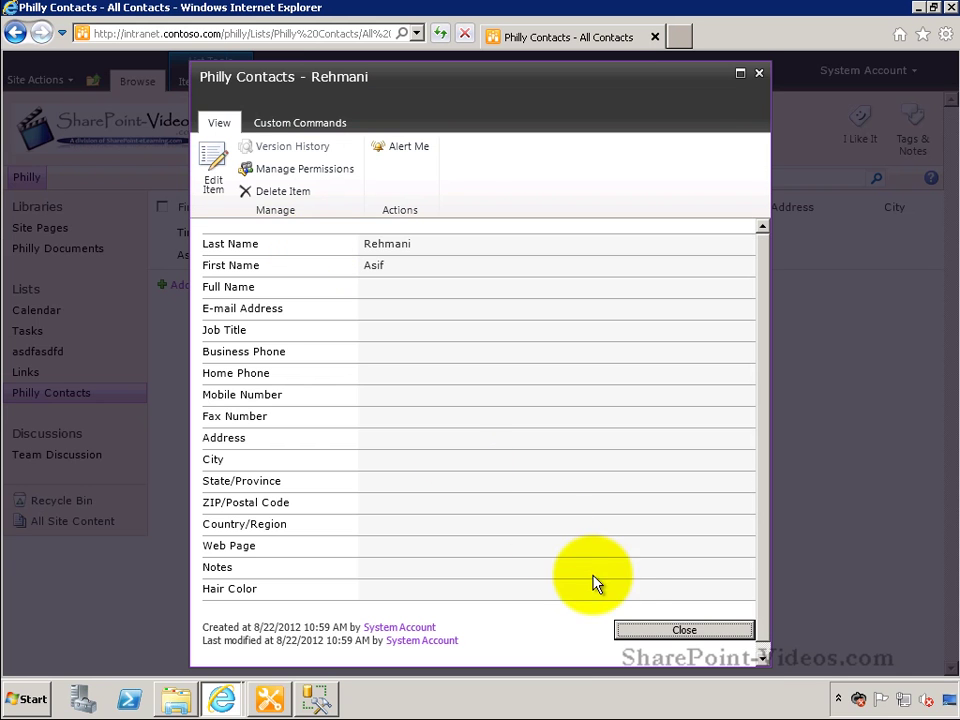
{"action": "left_click", "coordinate": [633, 630]}
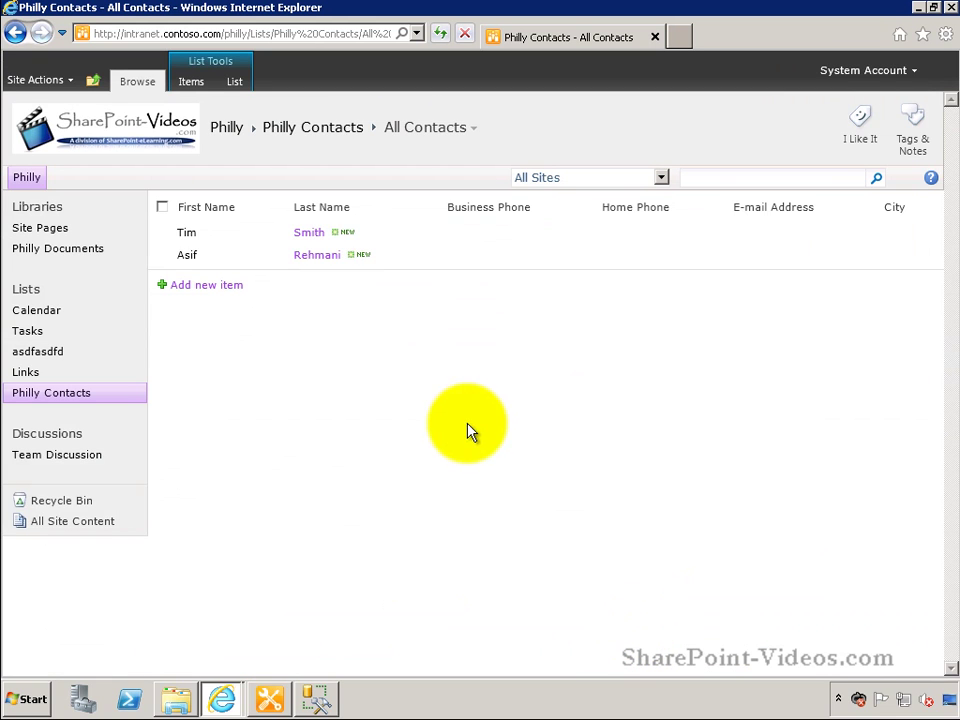
{"action": "mouse_move", "coordinate": [375, 259]}
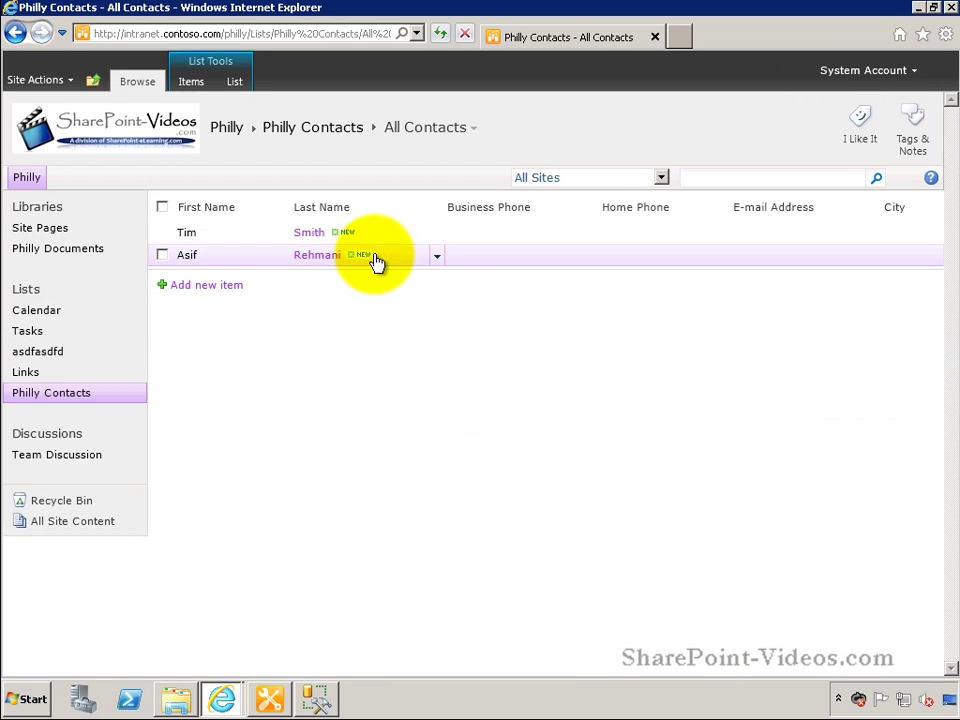
{"action": "left_click", "coordinate": [437, 259]}
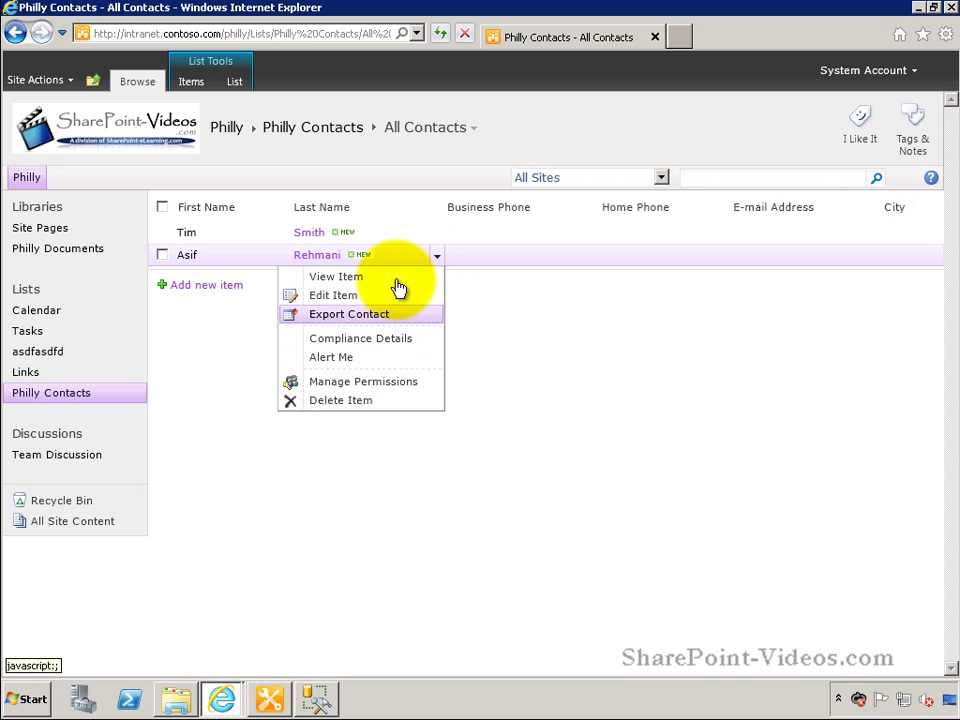
{"action": "left_click", "coordinate": [481, 324]}
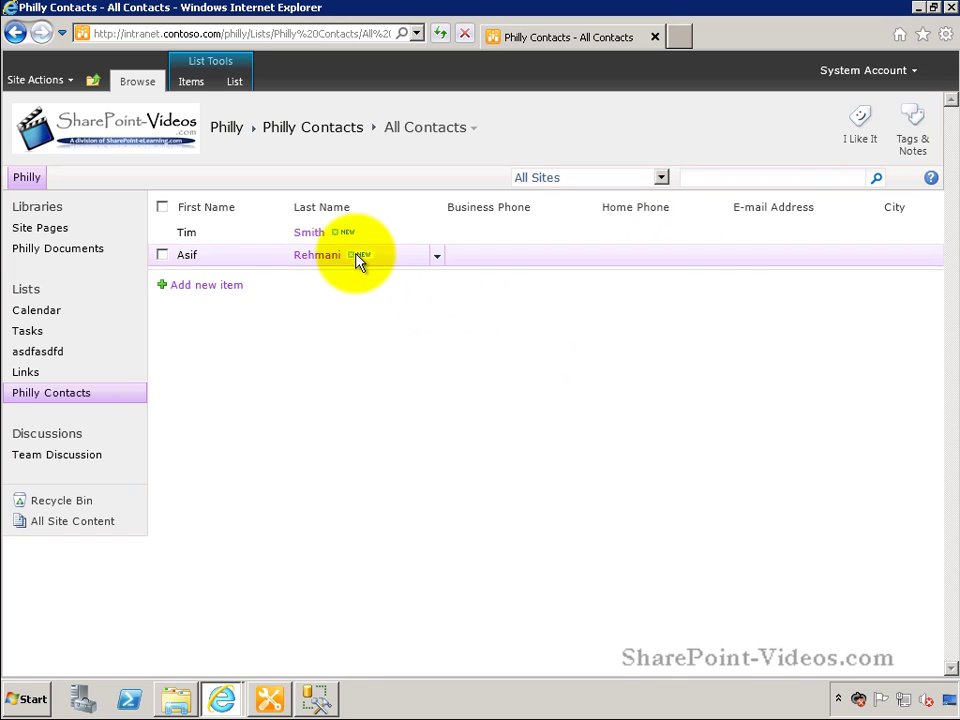
{"action": "left_click", "coordinate": [438, 257]}
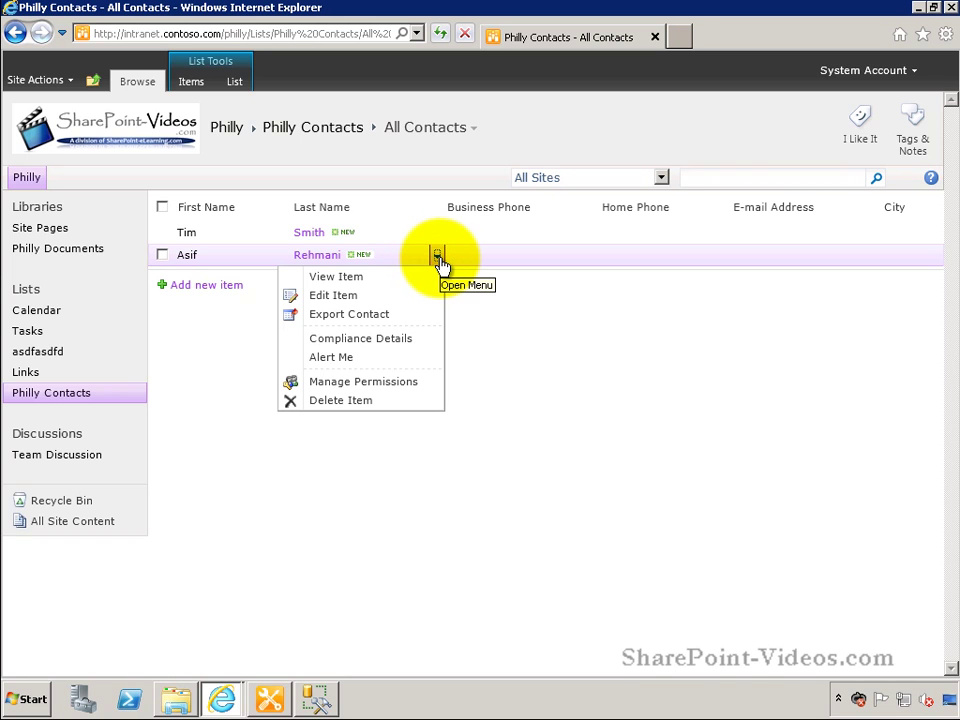
{"action": "left_click", "coordinate": [498, 309]}
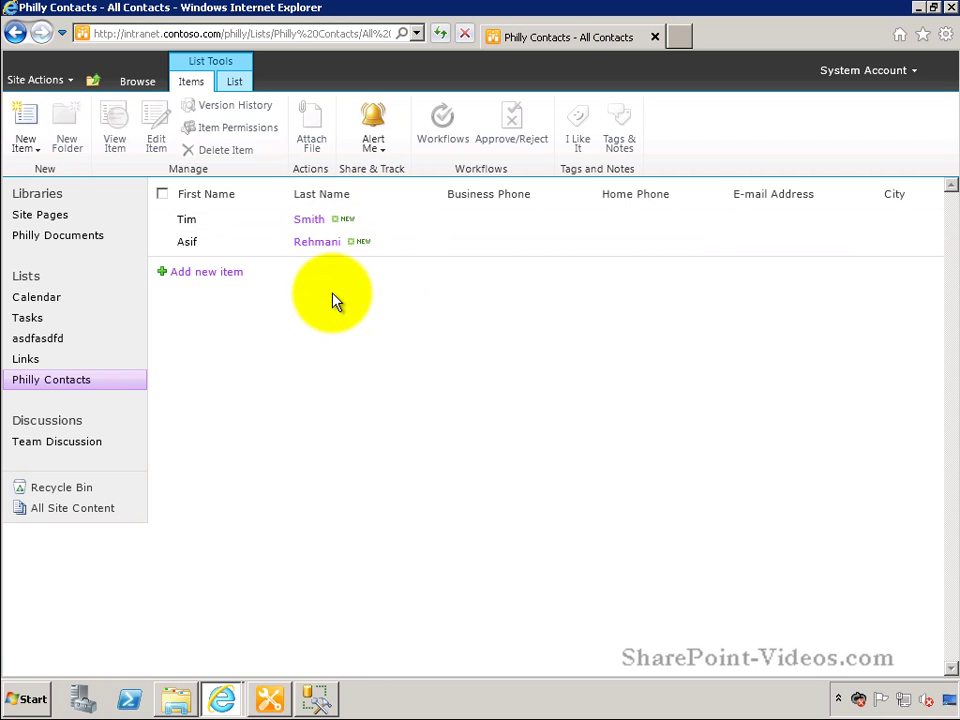
Step: Bring the SharePoint Designer window to the front from the taskbar
{"action": "left_click", "coordinate": [333, 300]}
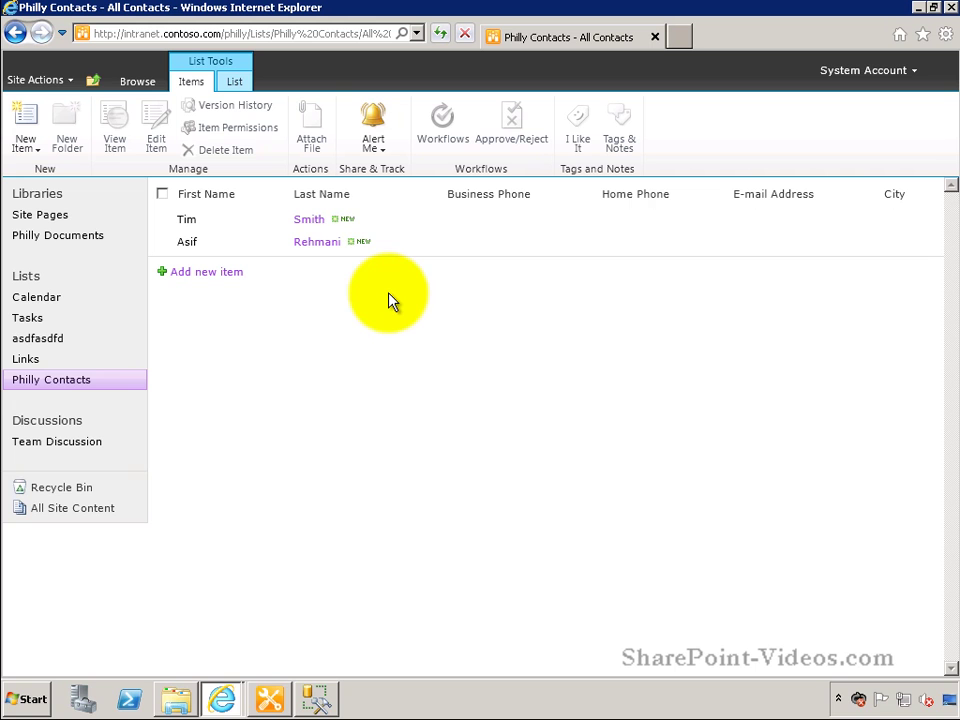
Step: Bring SharePoint Designer forward and select the Business Phone cell in Asif's row
{"action": "left_click", "coordinate": [273, 703]}
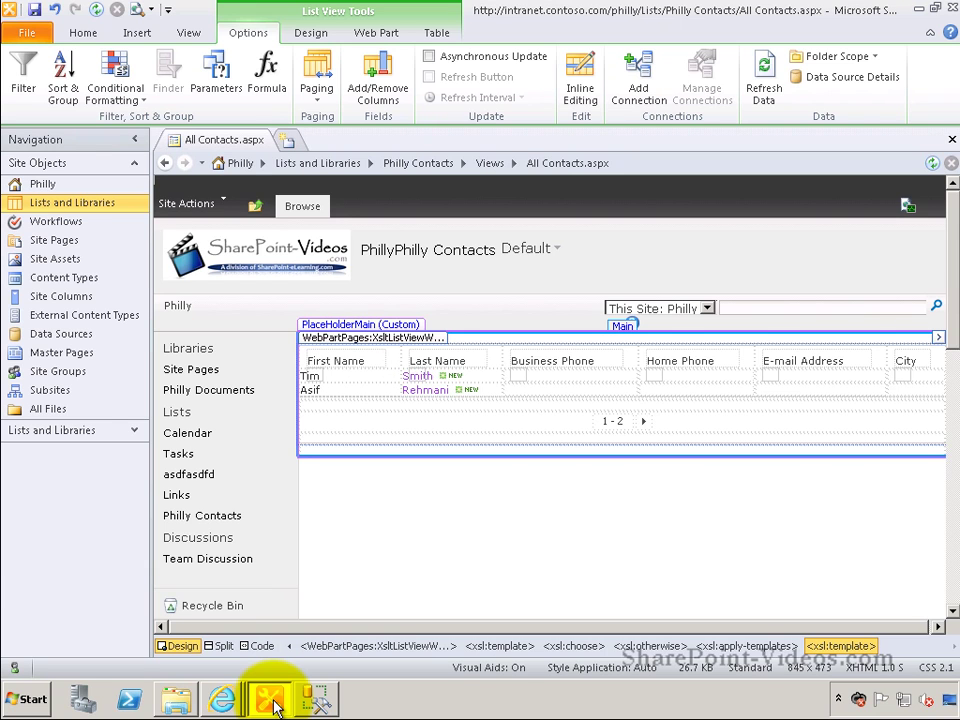
{"action": "left_click", "coordinate": [537, 394]}
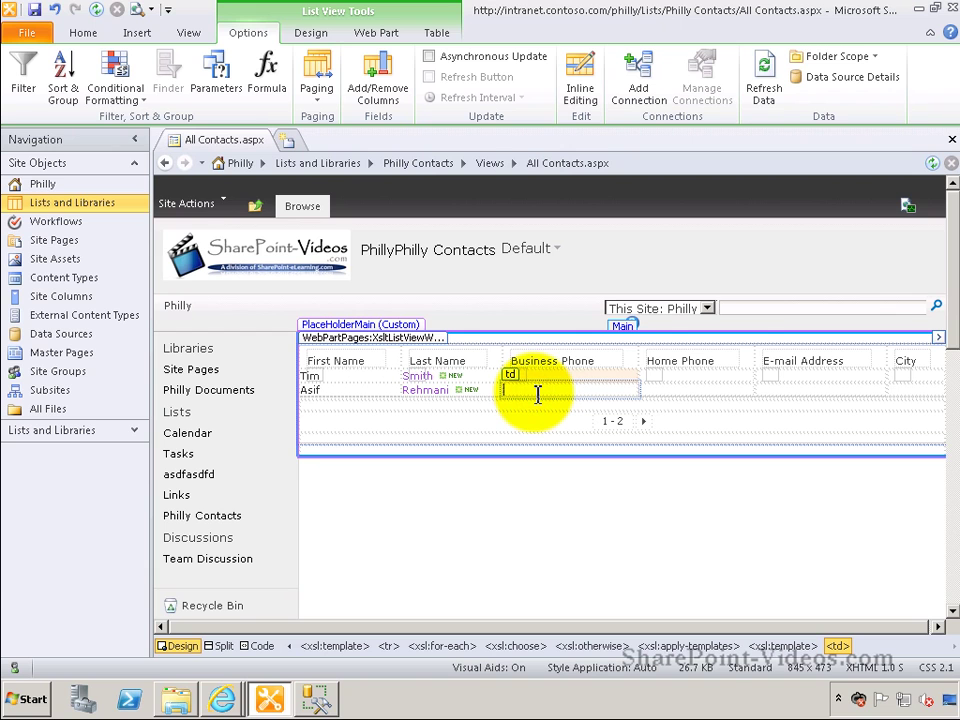
Step: Minimize the designer, view the List ribbon commands in the browser, then return to SharePoint Designer
{"action": "left_click", "coordinate": [919, 11]}
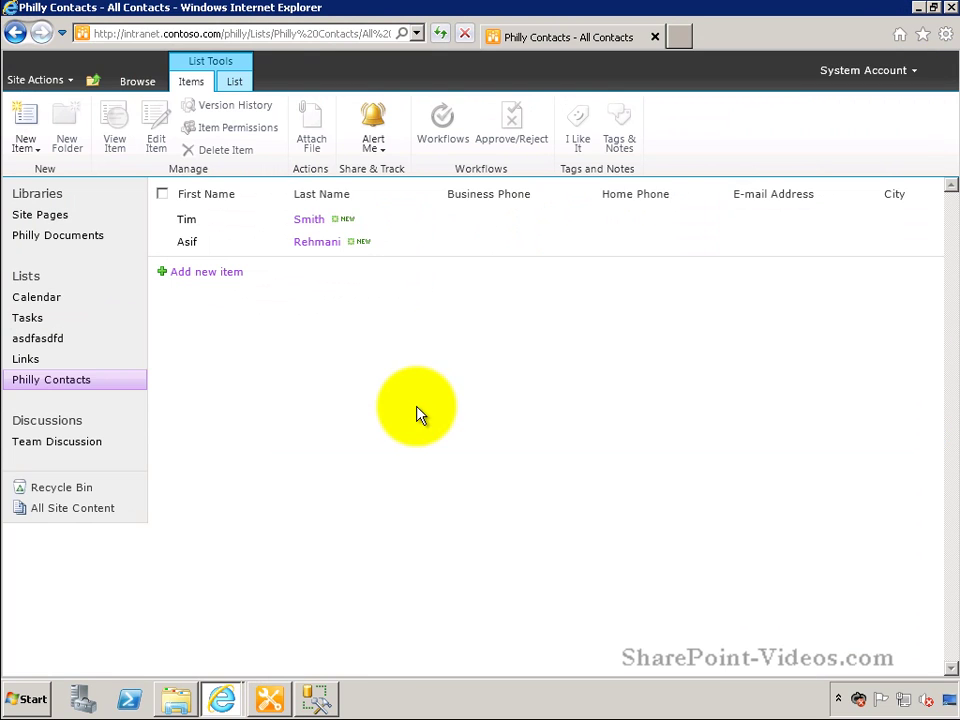
{"action": "left_click", "coordinate": [235, 83]}
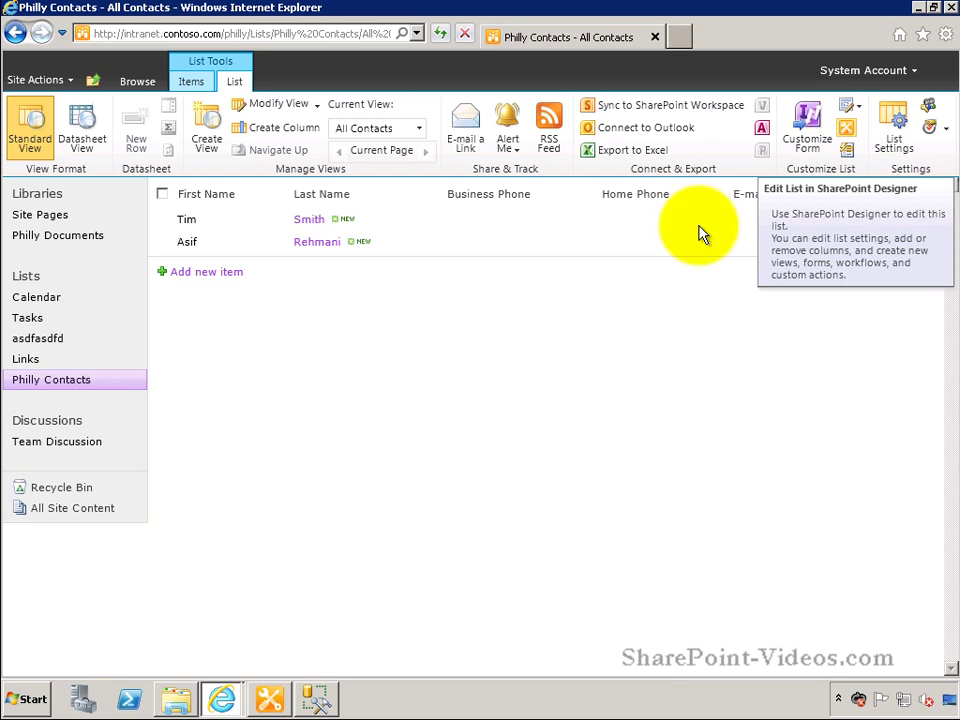
{"action": "left_click", "coordinate": [272, 700]}
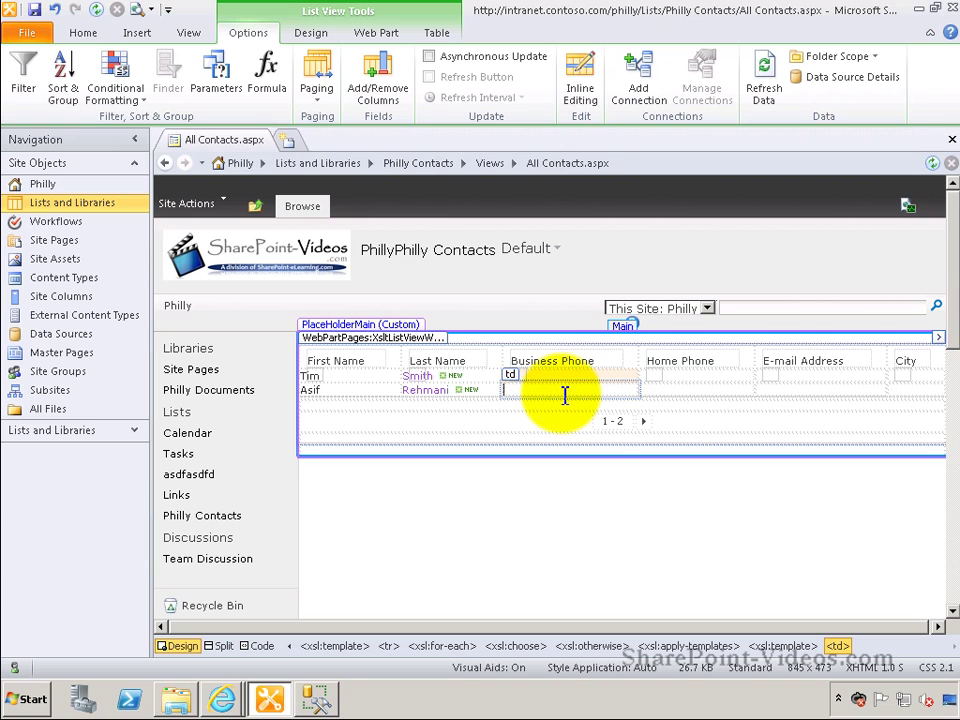
Step: Select the Tim value in the First Name column and open its Common xsl:value-of Tasks
{"action": "left_click", "coordinate": [312, 391]}
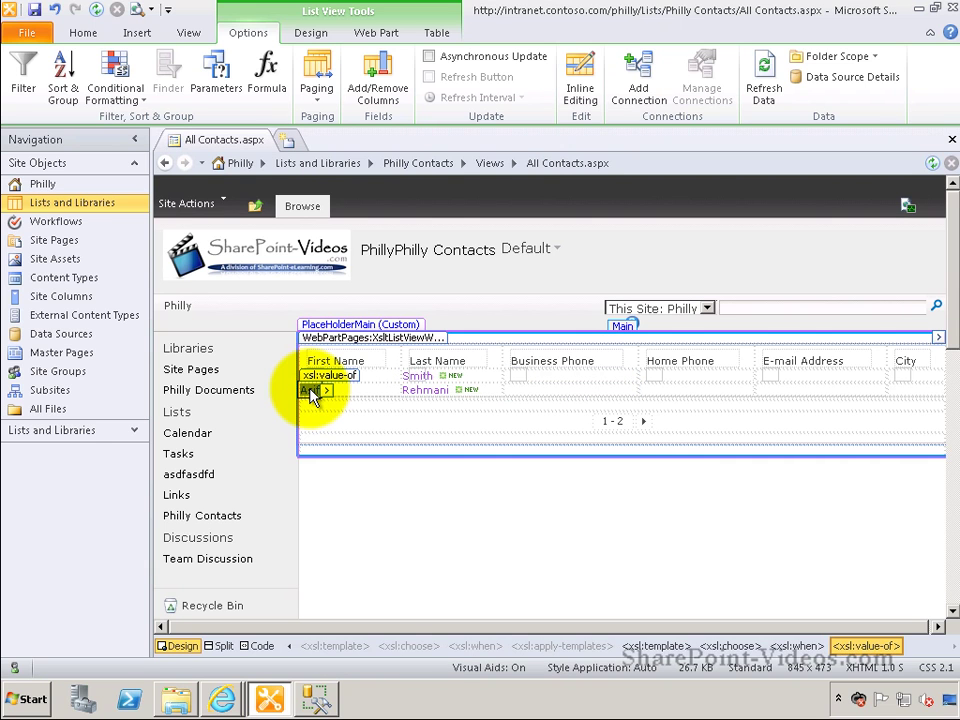
{"action": "left_click", "coordinate": [365, 376]}
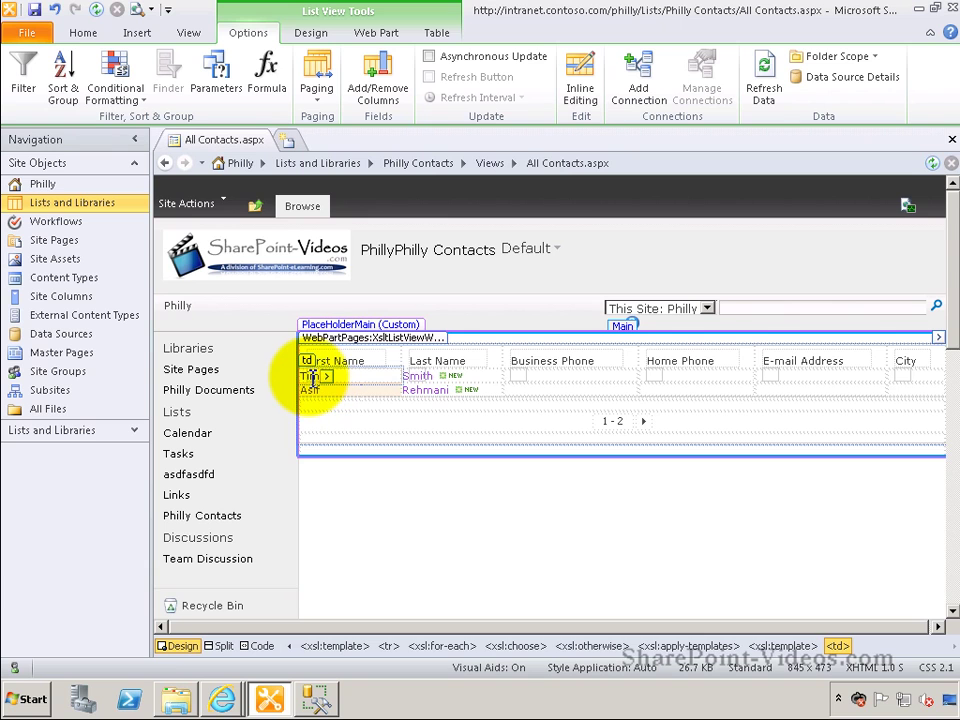
{"action": "left_click", "coordinate": [310, 377]}
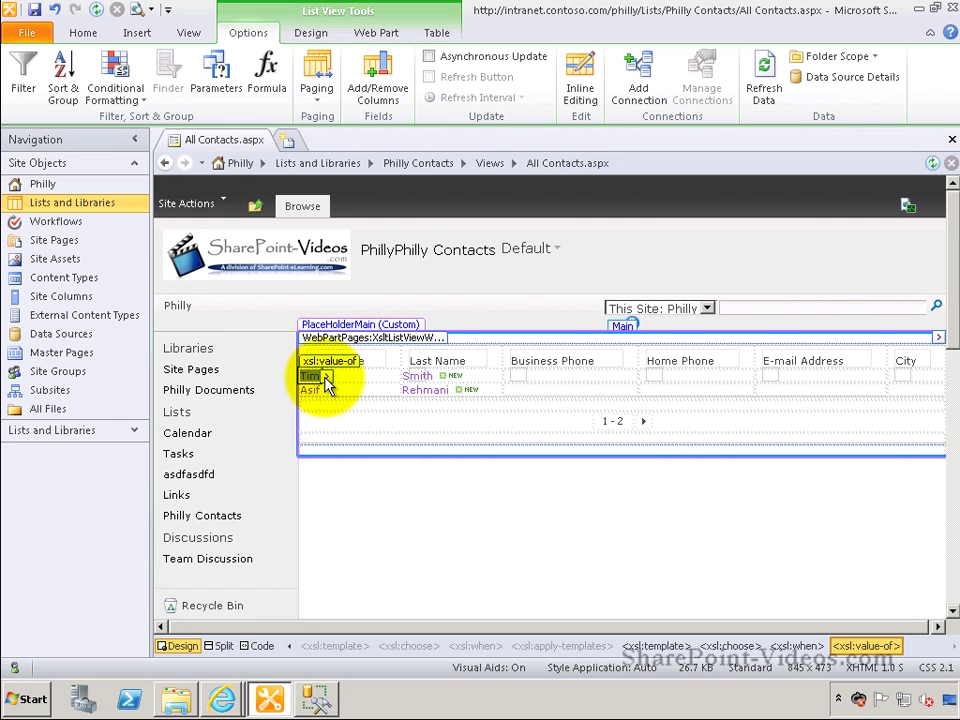
{"action": "left_click", "coordinate": [325, 378]}
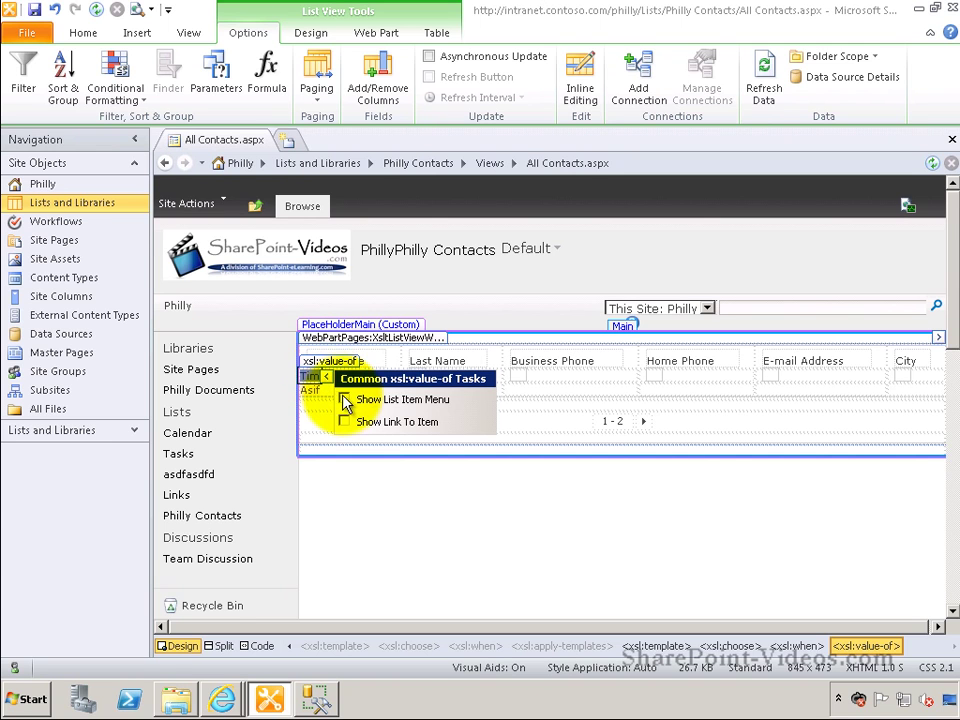
Step: Turn on Show List Item Menu for the First Name values
{"action": "left_click", "coordinate": [344, 399]}
{"action": "left_click", "coordinate": [344, 396]}
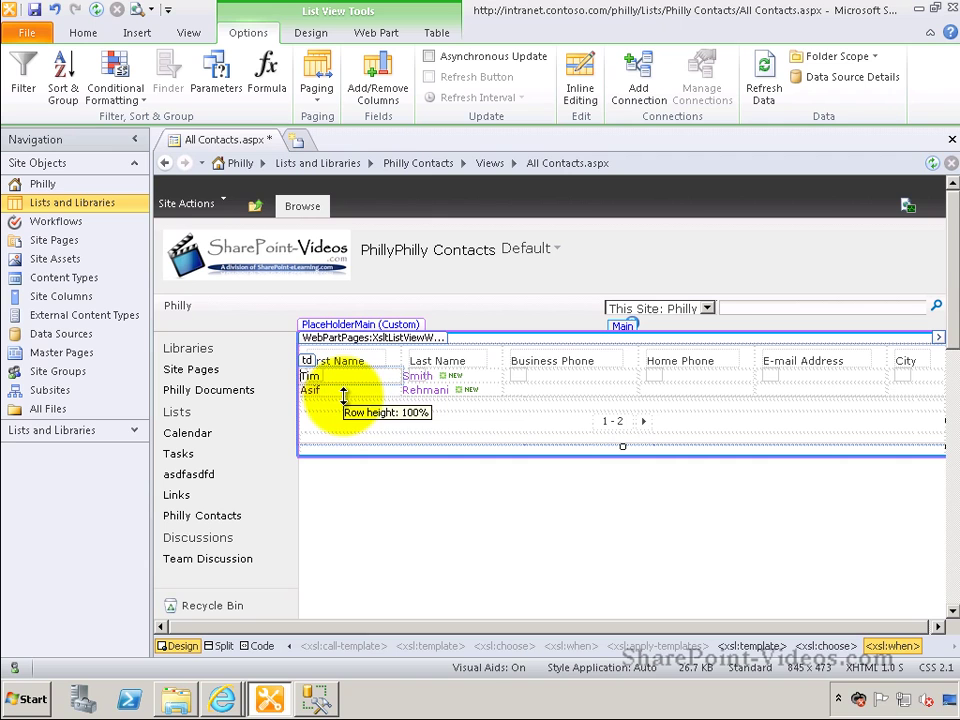
{"action": "left_click", "coordinate": [313, 376]}
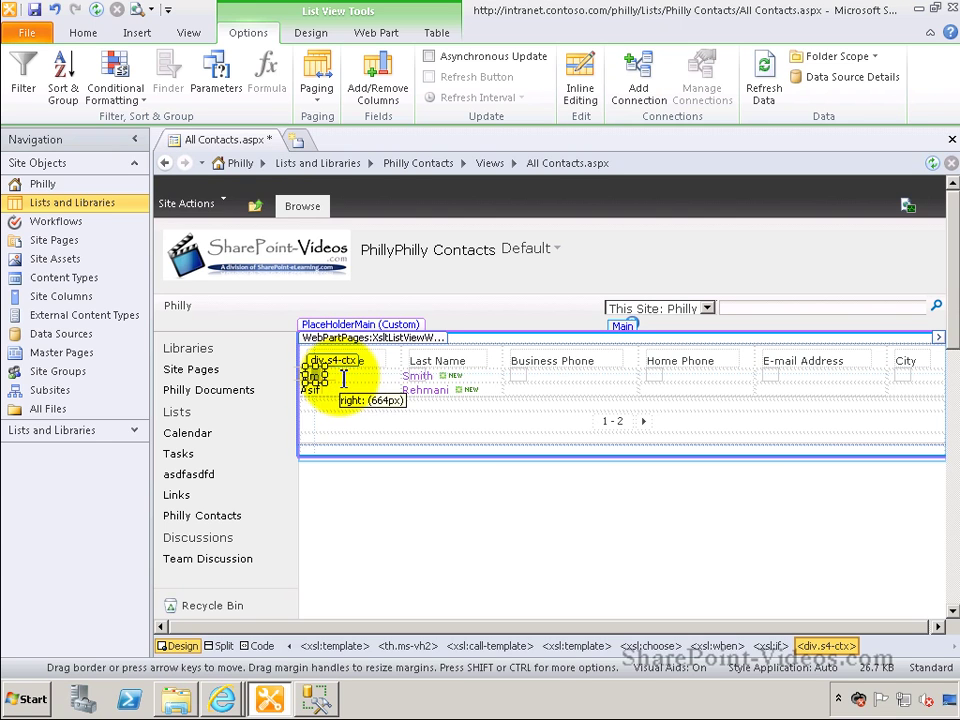
{"action": "left_click", "coordinate": [314, 380]}
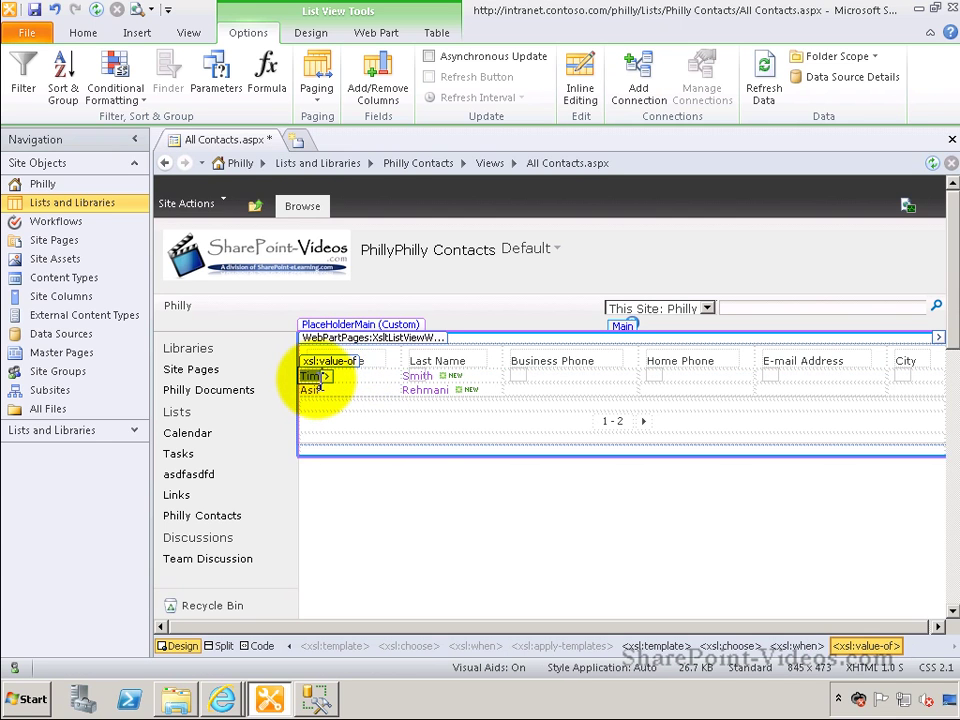
Step: Turn on Show Link To Item for First Name and save All Contacts.aspx
{"action": "left_click", "coordinate": [326, 377]}
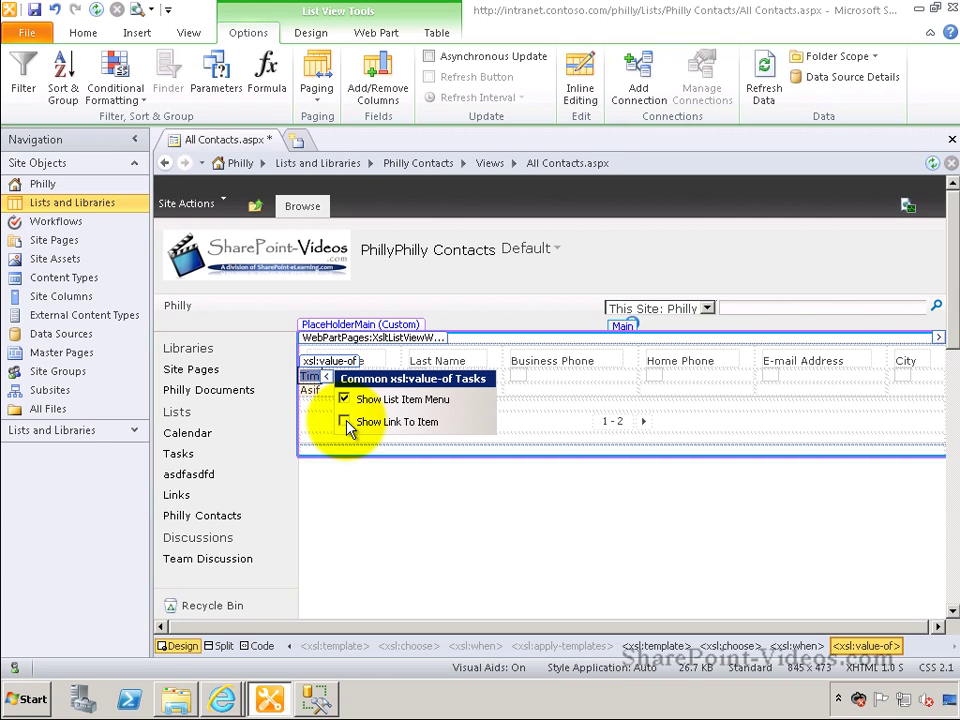
{"action": "left_click", "coordinate": [346, 422]}
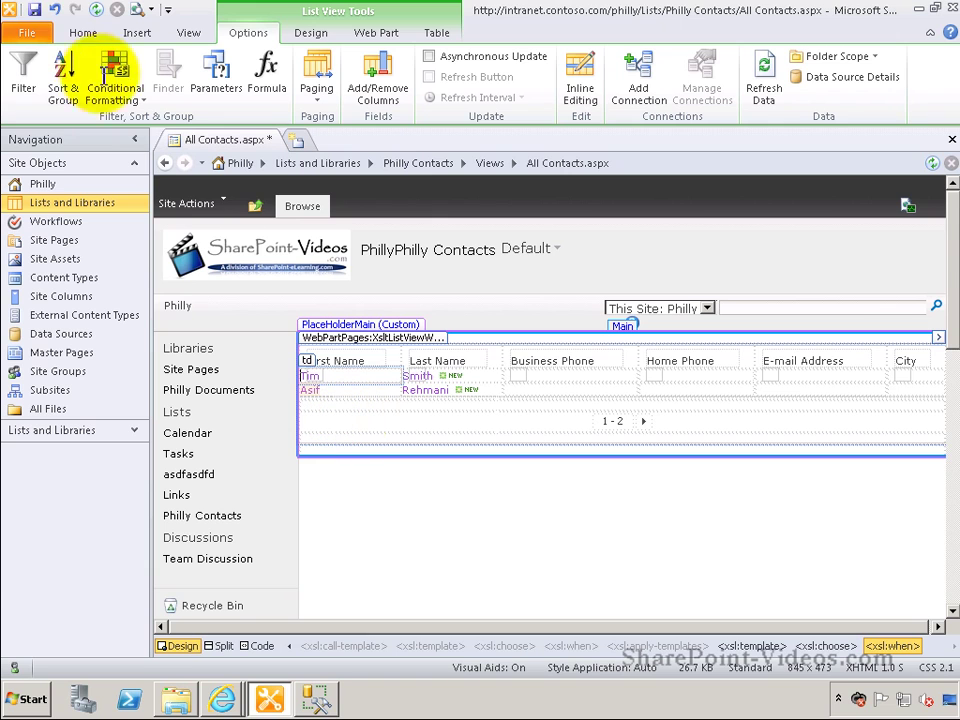
{"action": "left_click", "coordinate": [35, 11]}
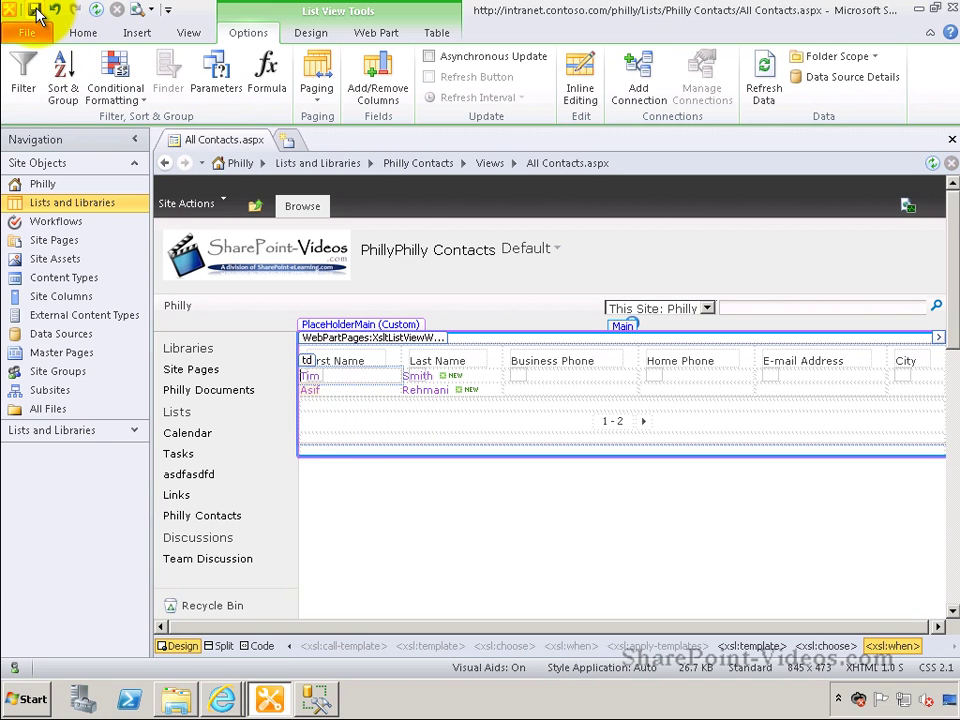
{"action": "left_click", "coordinate": [921, 12]}
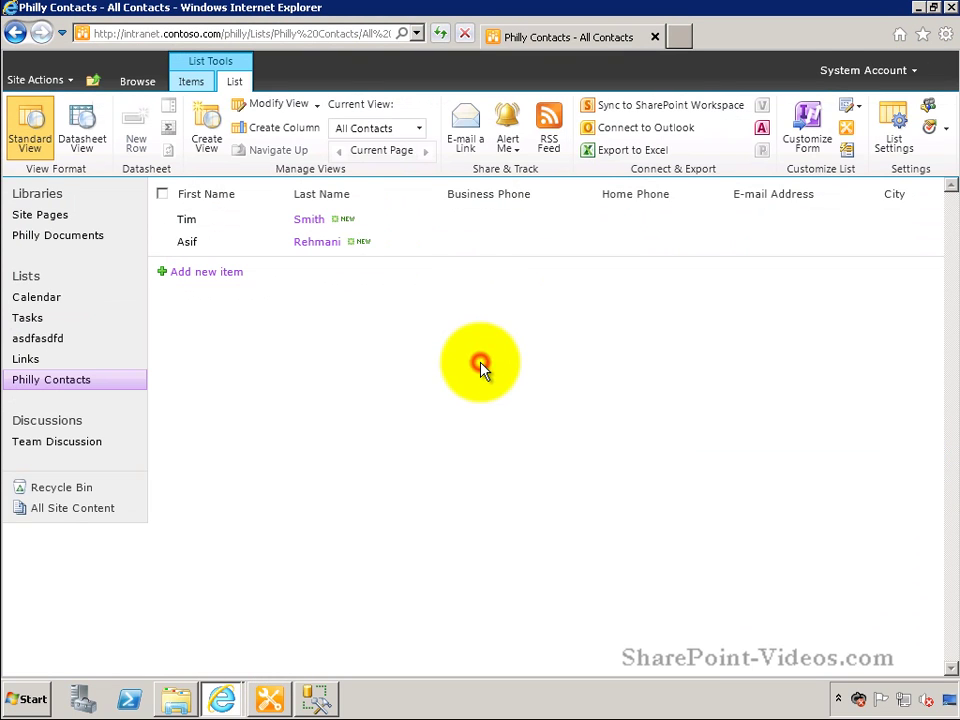
{"action": "left_click", "coordinate": [441, 34]}
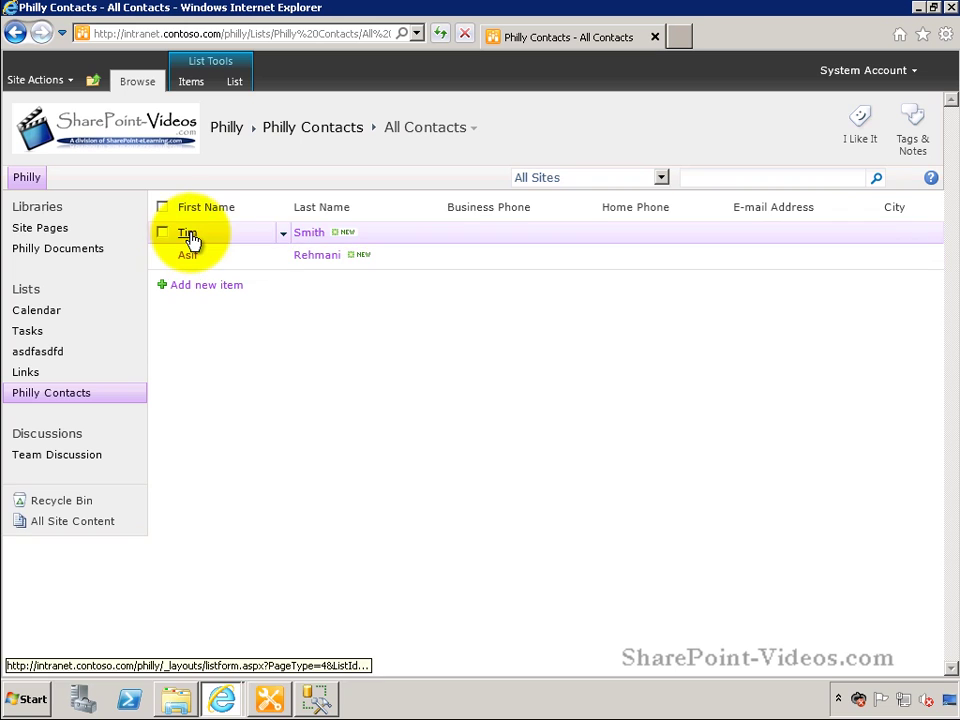
{"action": "left_click", "coordinate": [284, 236]}
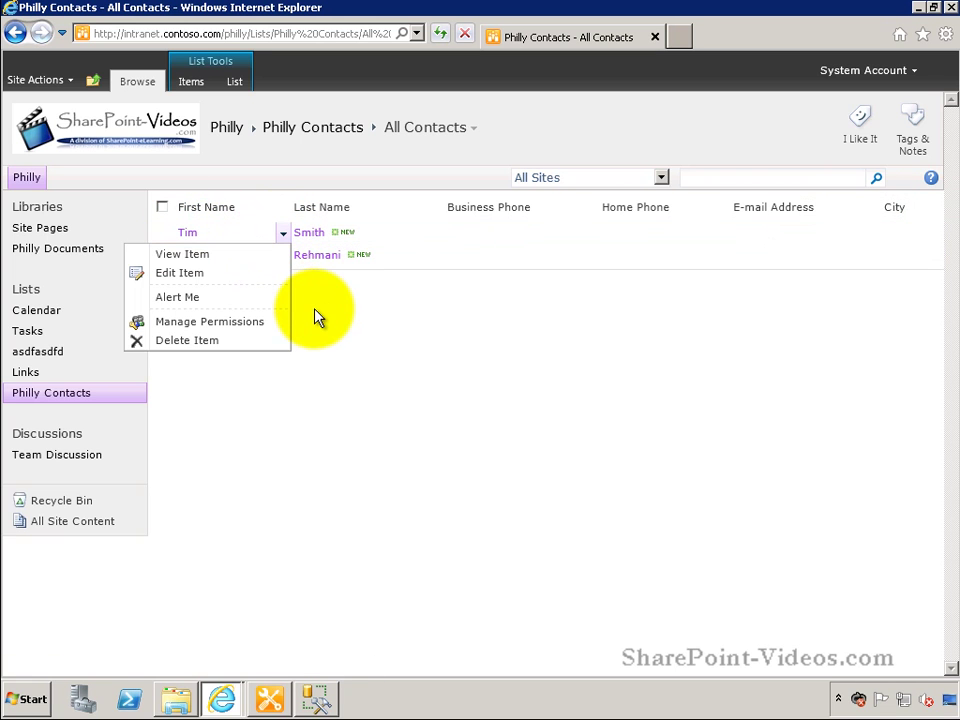
{"action": "left_click", "coordinate": [314, 315]}
{"action": "left_click", "coordinate": [281, 257]}
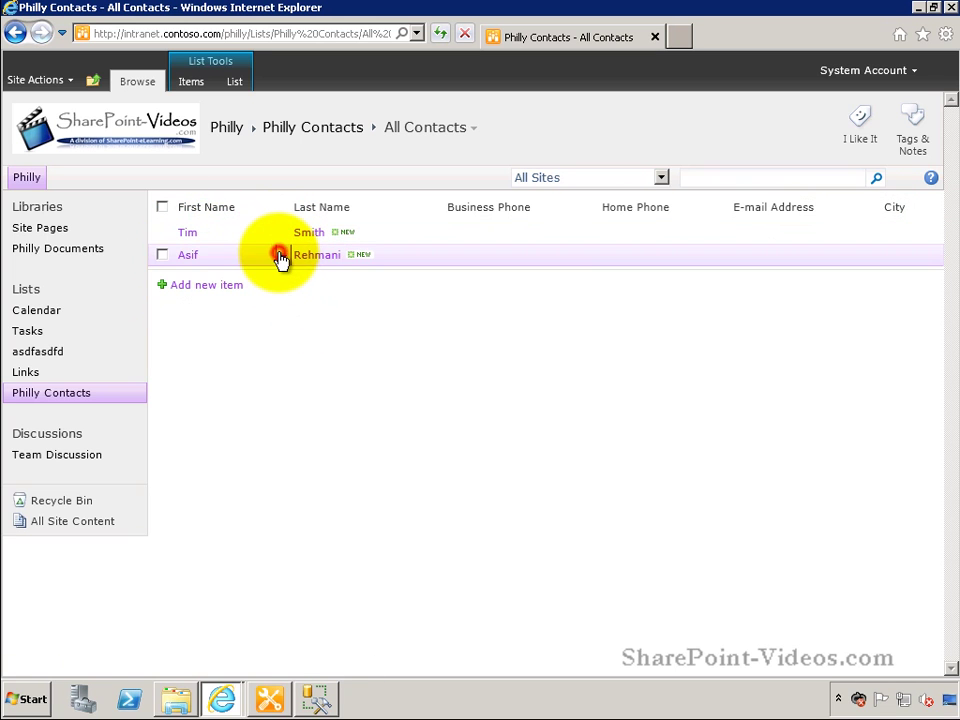
{"action": "left_click", "coordinate": [354, 327]}
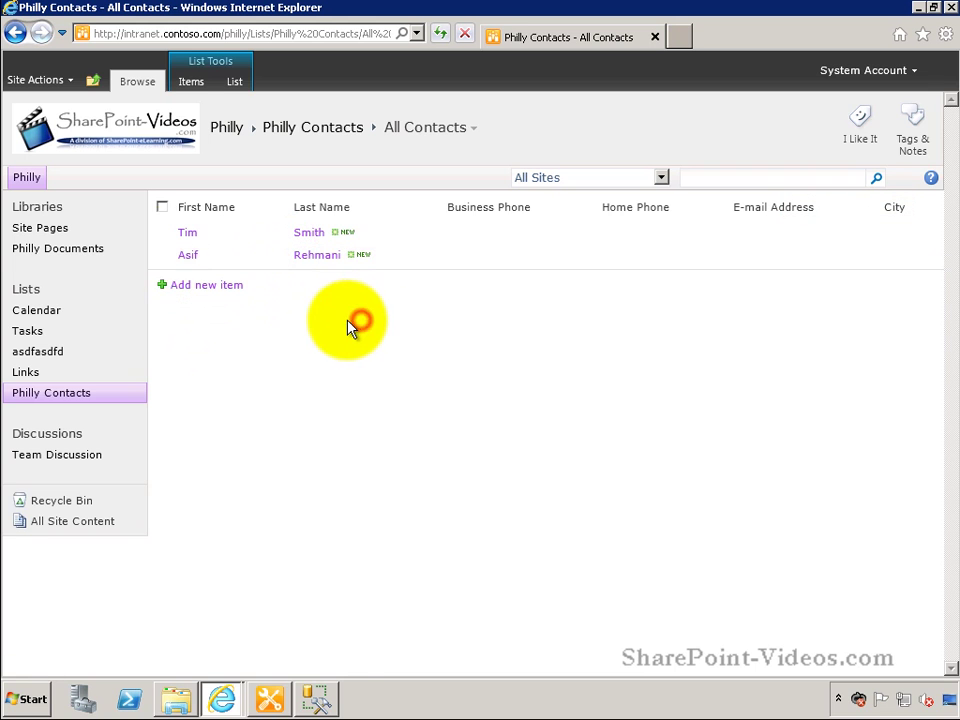
{"action": "left_click", "coordinate": [189, 236]}
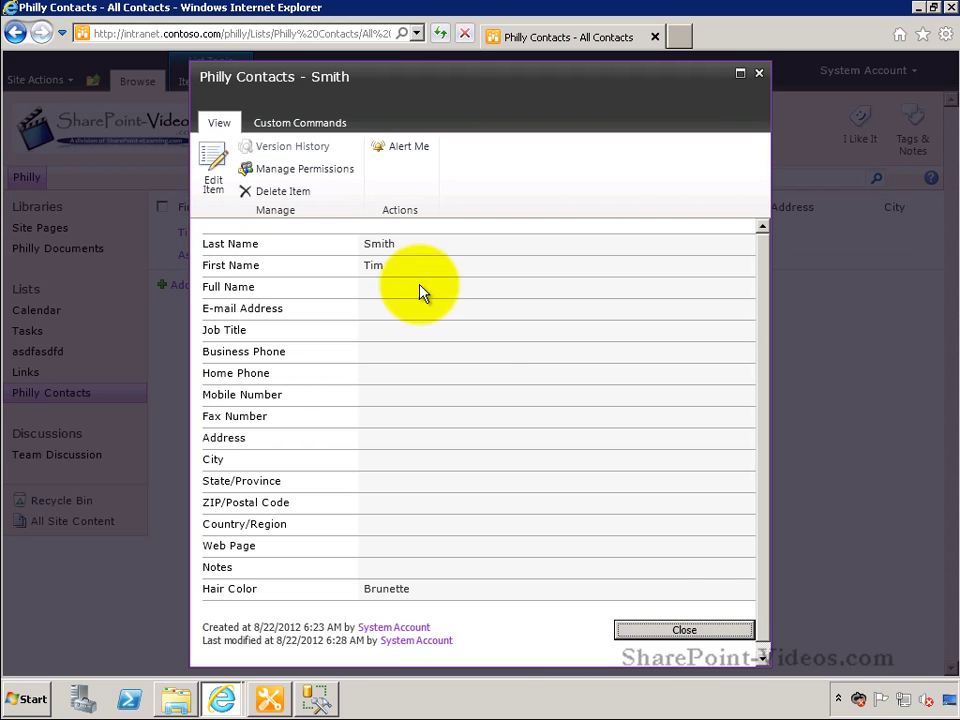
{"action": "left_click", "coordinate": [660, 630]}
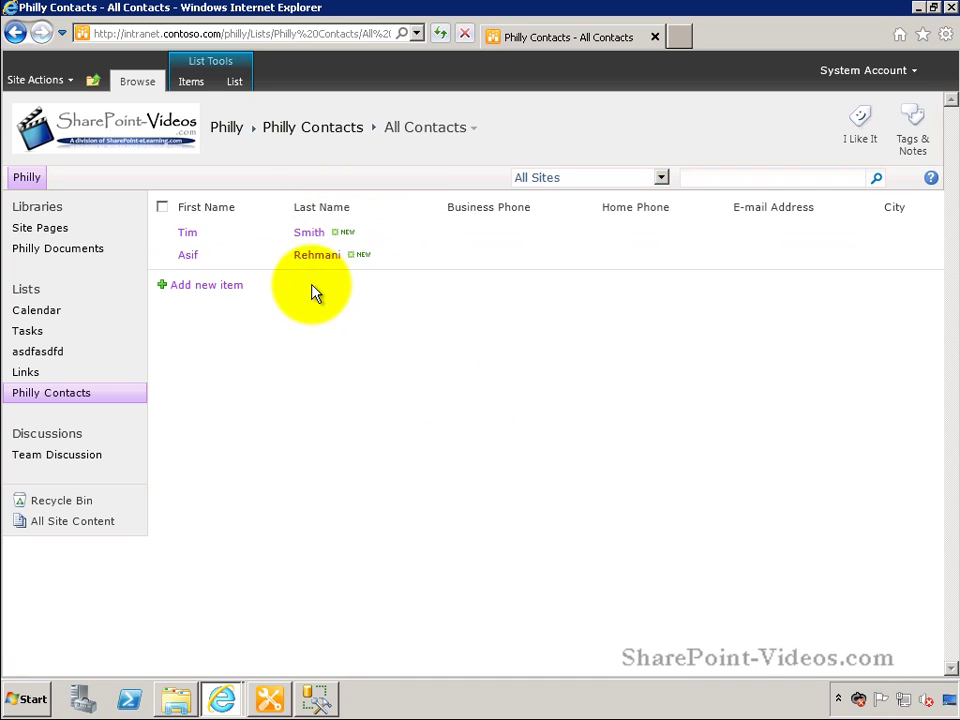
{"action": "left_click", "coordinate": [277, 694]}
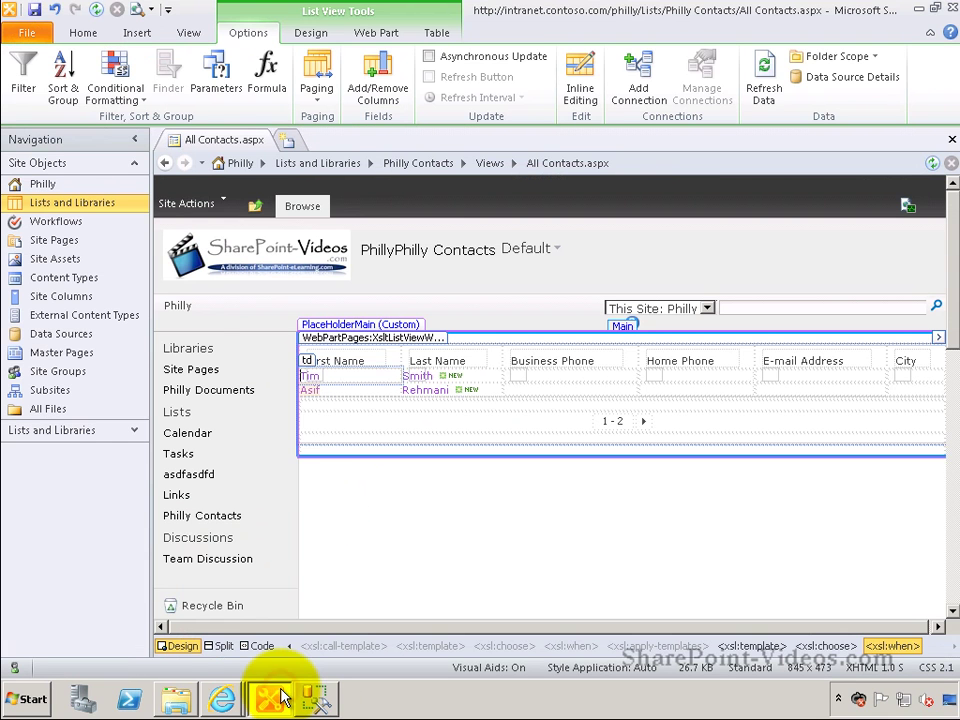
{"action": "left_click", "coordinate": [421, 377]}
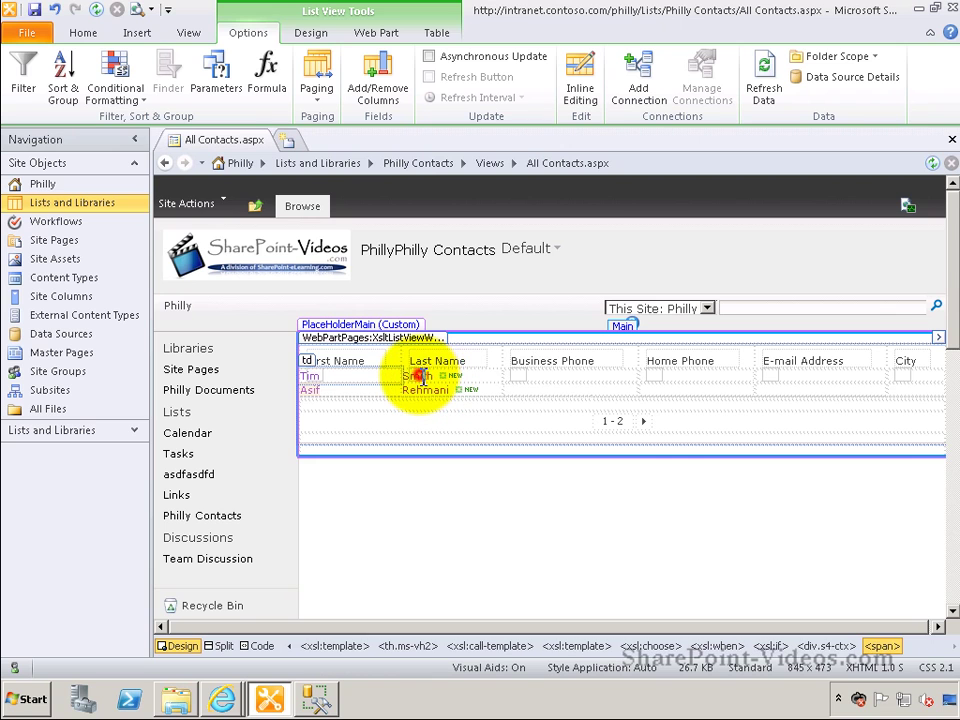
{"action": "left_click", "coordinate": [418, 386]}
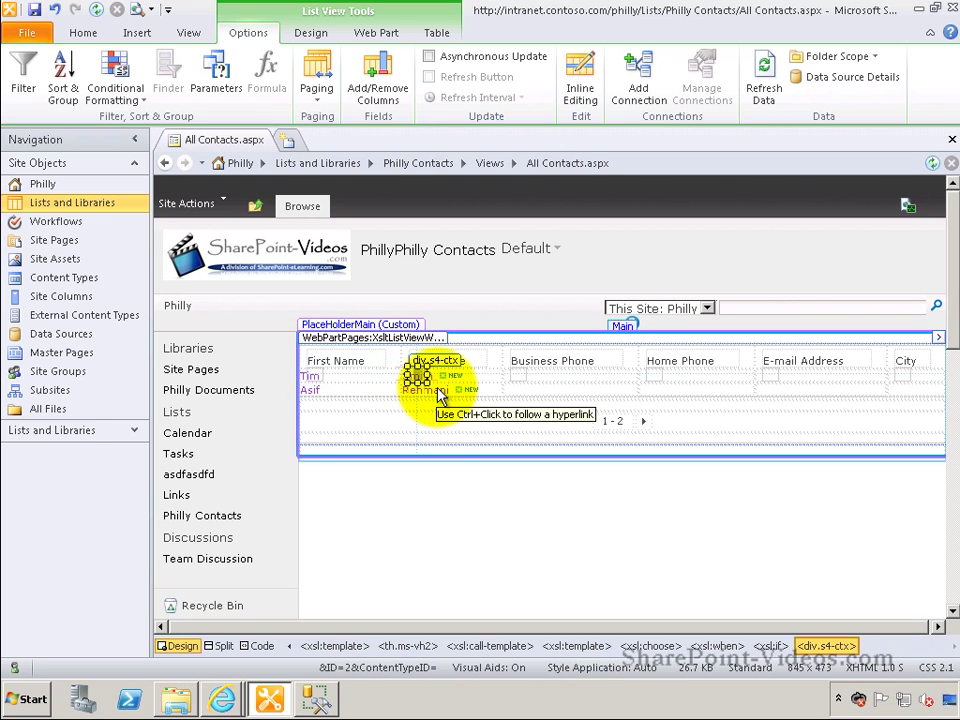
{"action": "left_click", "coordinate": [437, 395]}
{"action": "left_click", "coordinate": [437, 395]}
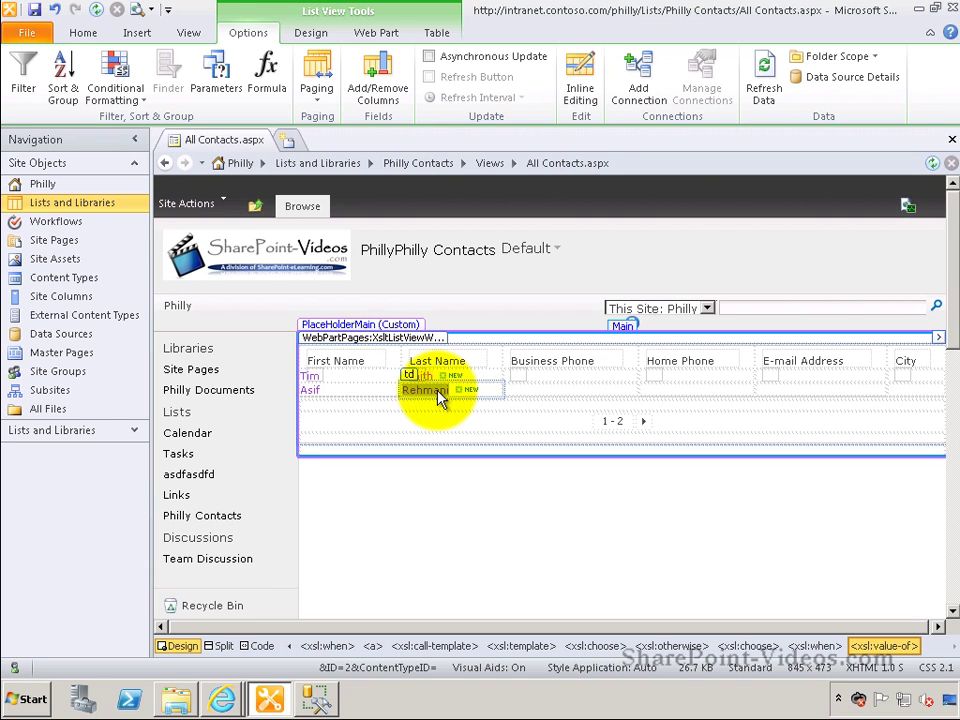
Step: In the All Contacts Modify View settings, uncheck Display for 'Last Name (linked to item with edit menu)'
{"action": "left_click", "coordinate": [918, 12]}
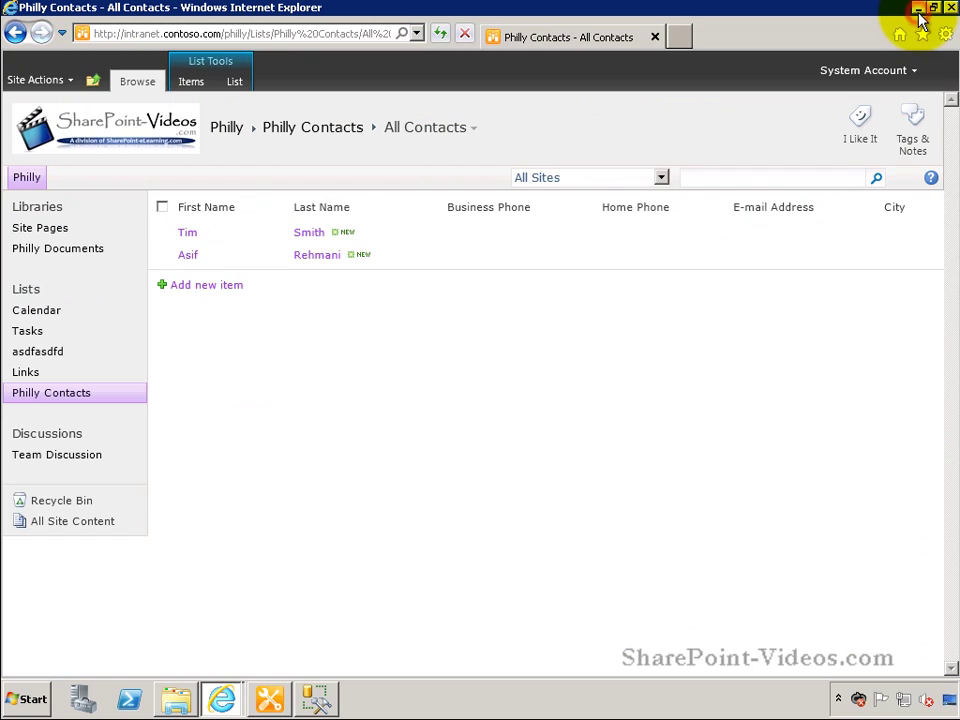
{"action": "left_click", "coordinate": [396, 370]}
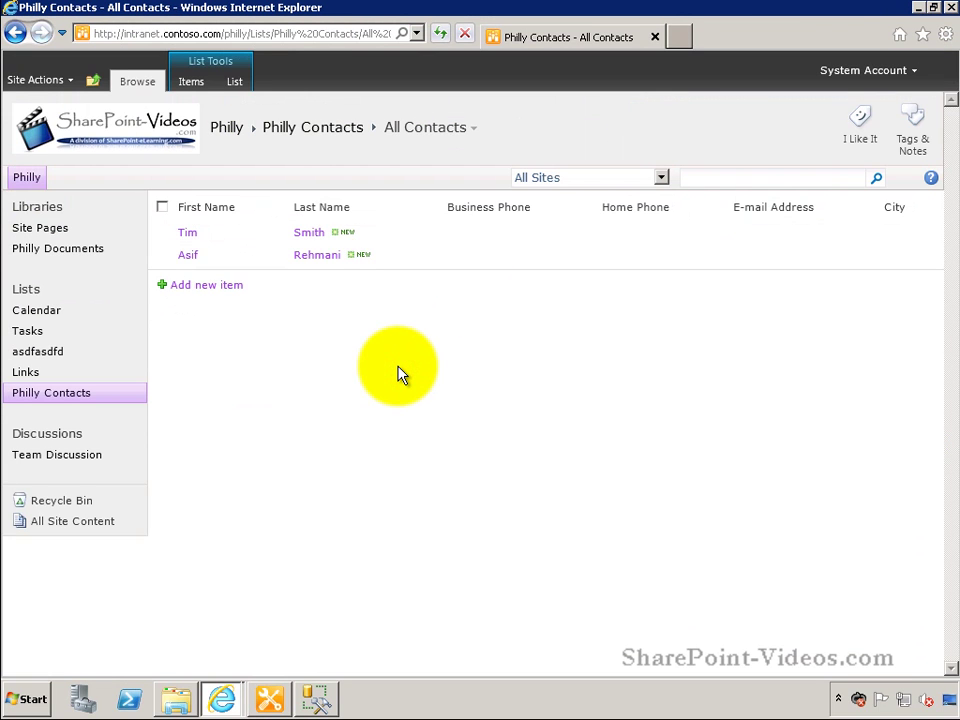
{"action": "left_click", "coordinate": [235, 84]}
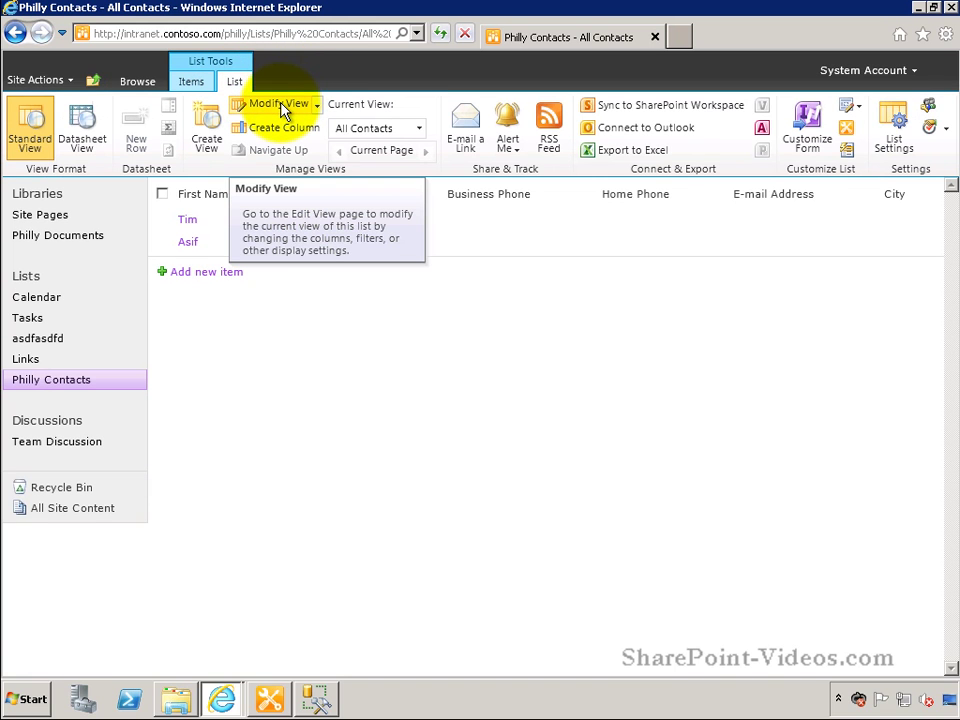
{"action": "left_click", "coordinate": [279, 105]}
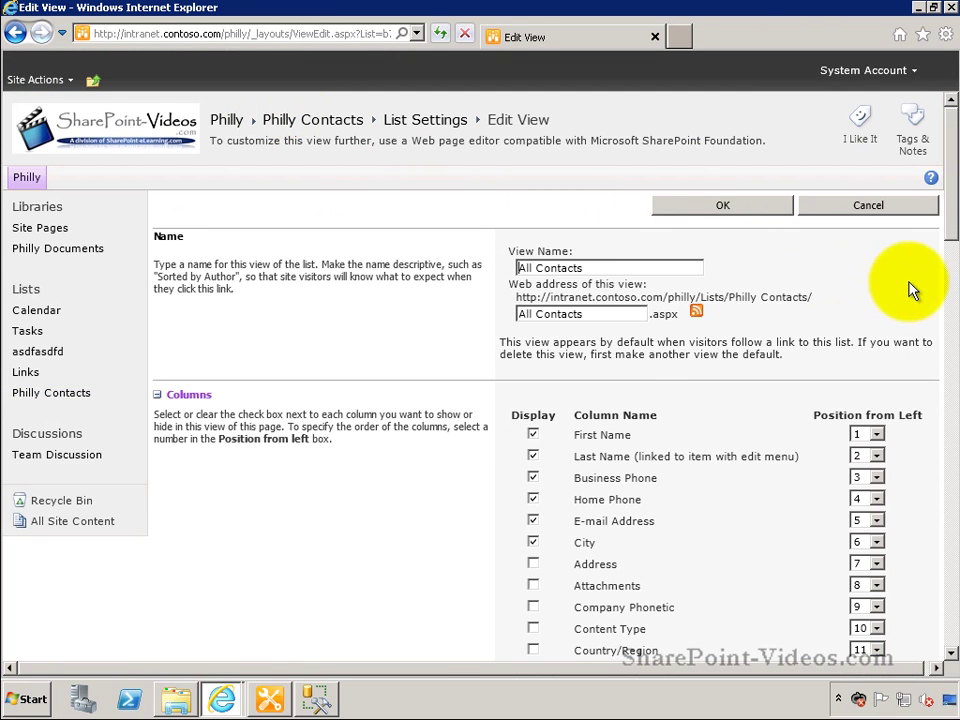
{"action": "left_click_drag", "start_coordinate": [950, 234], "coordinate": [953, 258]}
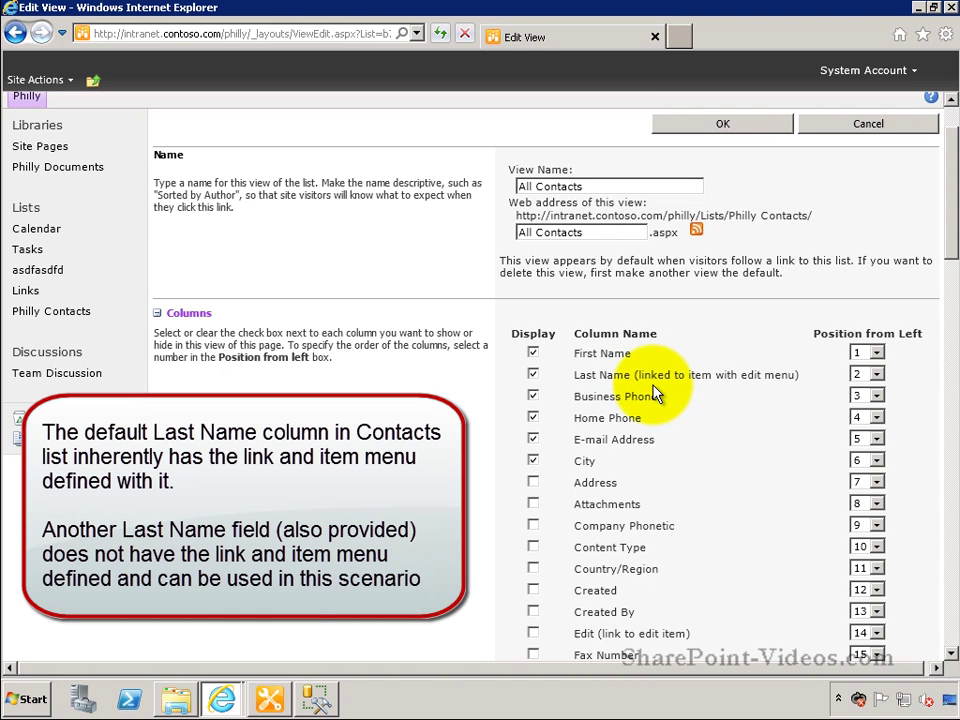
{"action": "left_click", "coordinate": [533, 375]}
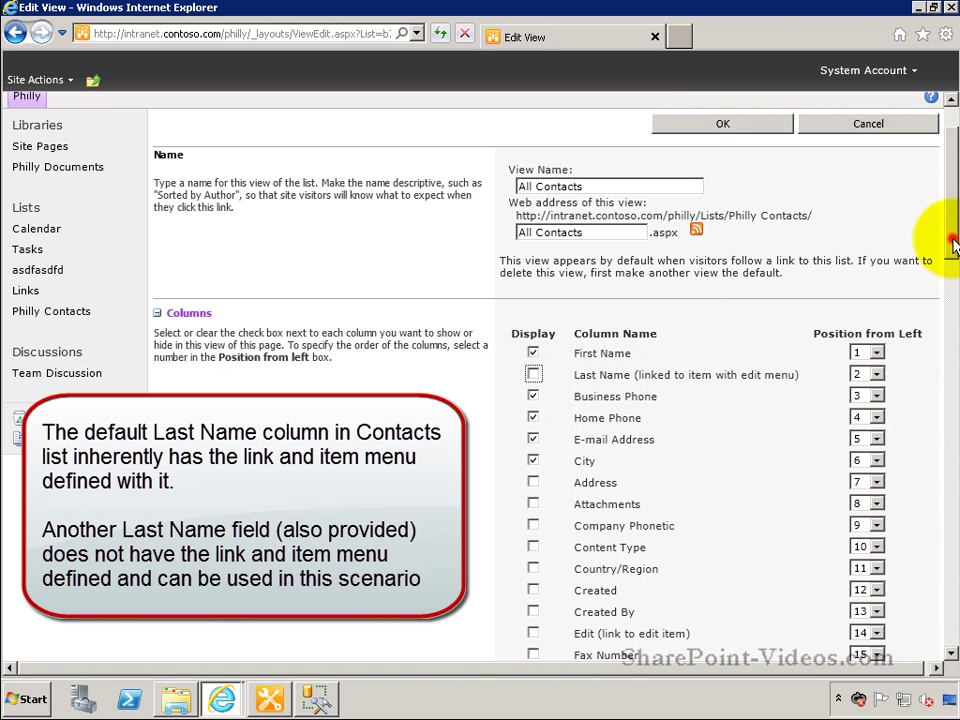
Step: Display the plain Last Name column and set its Position from Left to 2
{"action": "left_click_drag", "start_coordinate": [953, 245], "coordinate": [953, 306]}
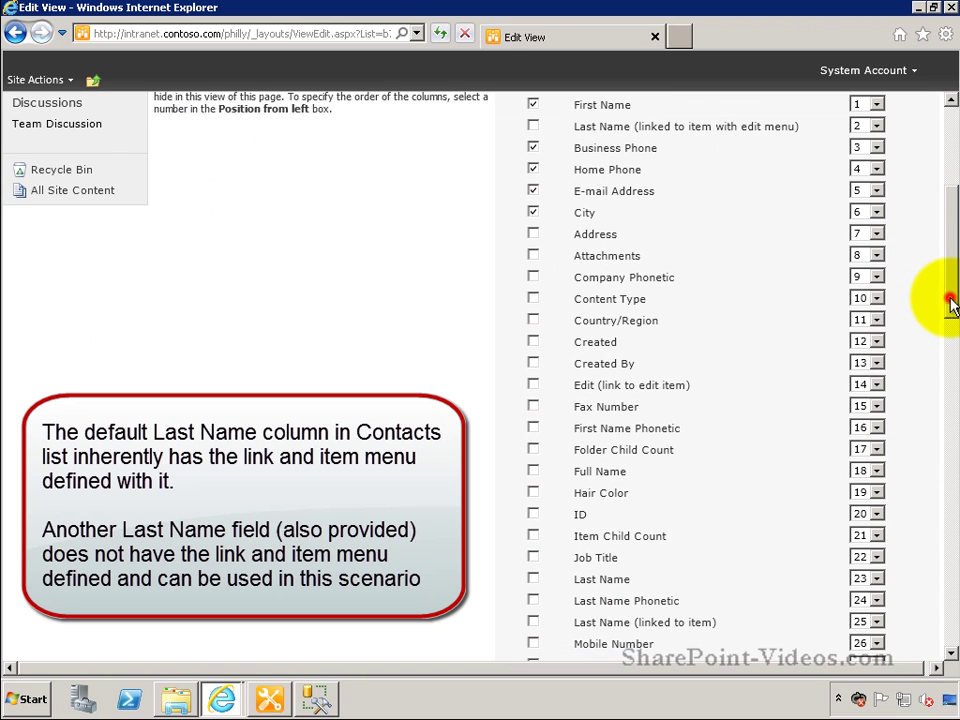
{"action": "left_click_drag", "start_coordinate": [953, 306], "coordinate": [953, 318]}
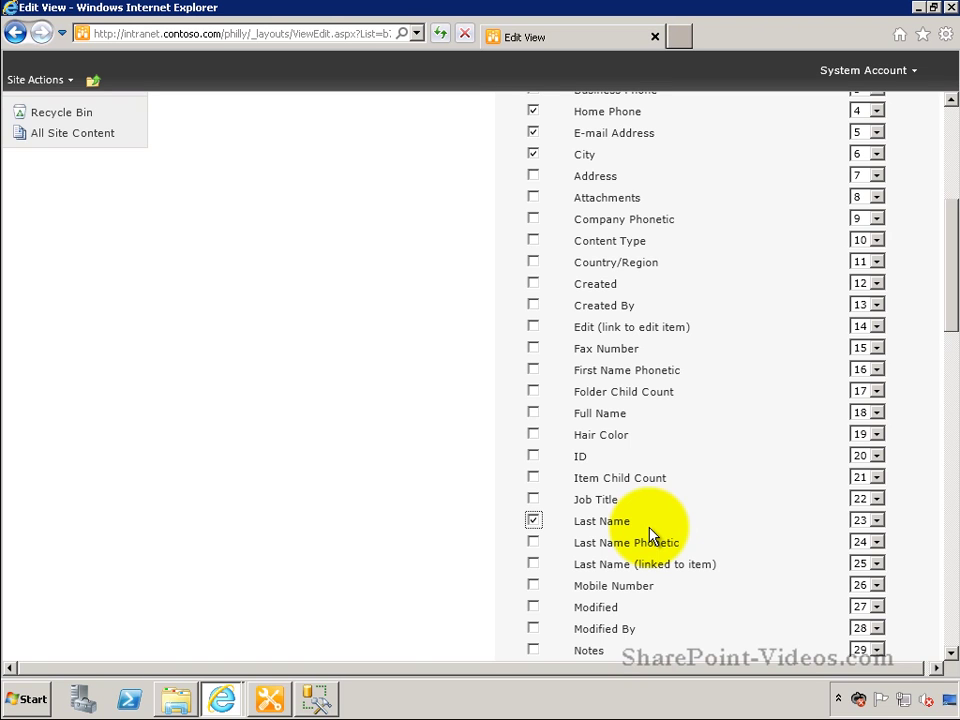
{"action": "left_click", "coordinate": [863, 524]}
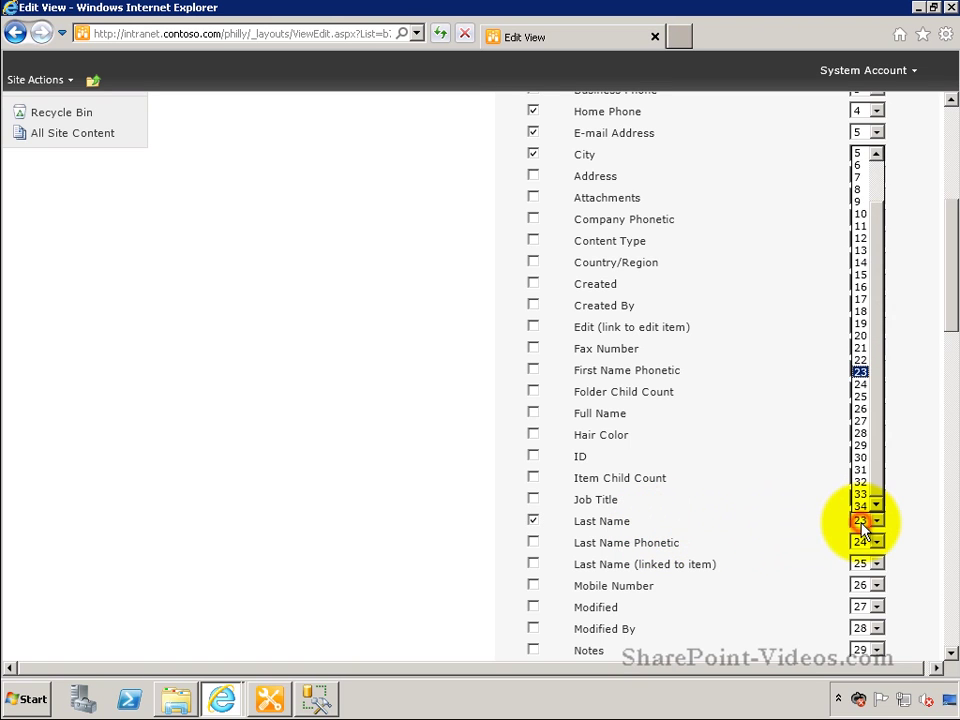
{"action": "left_click", "coordinate": [875, 198]}
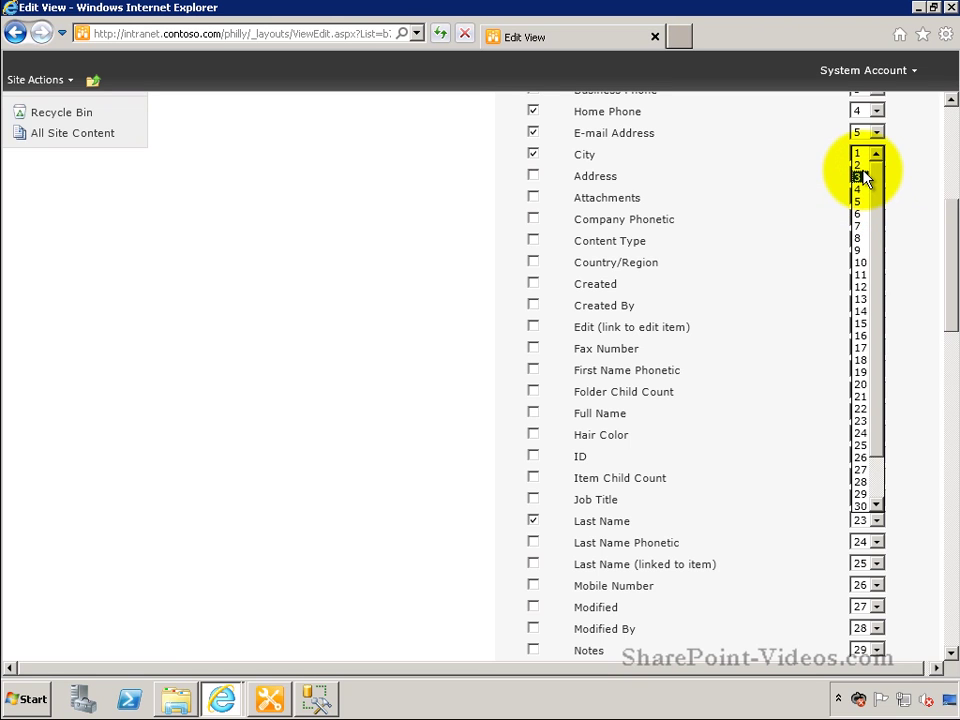
{"action": "left_click", "coordinate": [860, 166]}
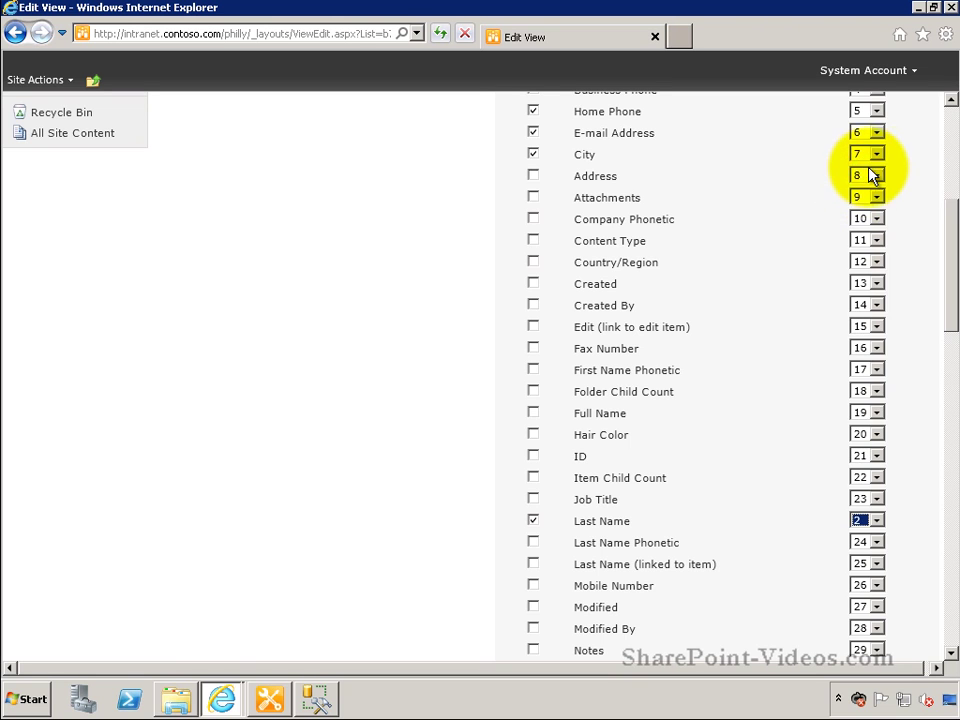
{"action": "left_click", "coordinate": [947, 165]}
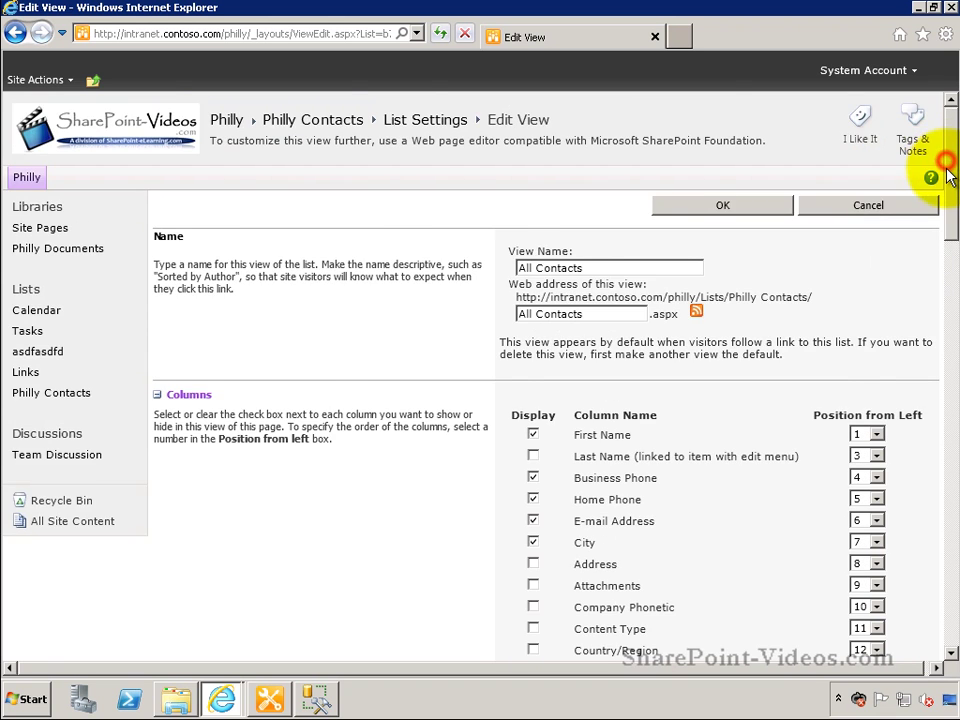
{"action": "left_click_drag", "start_coordinate": [949, 167], "coordinate": [949, 193]}
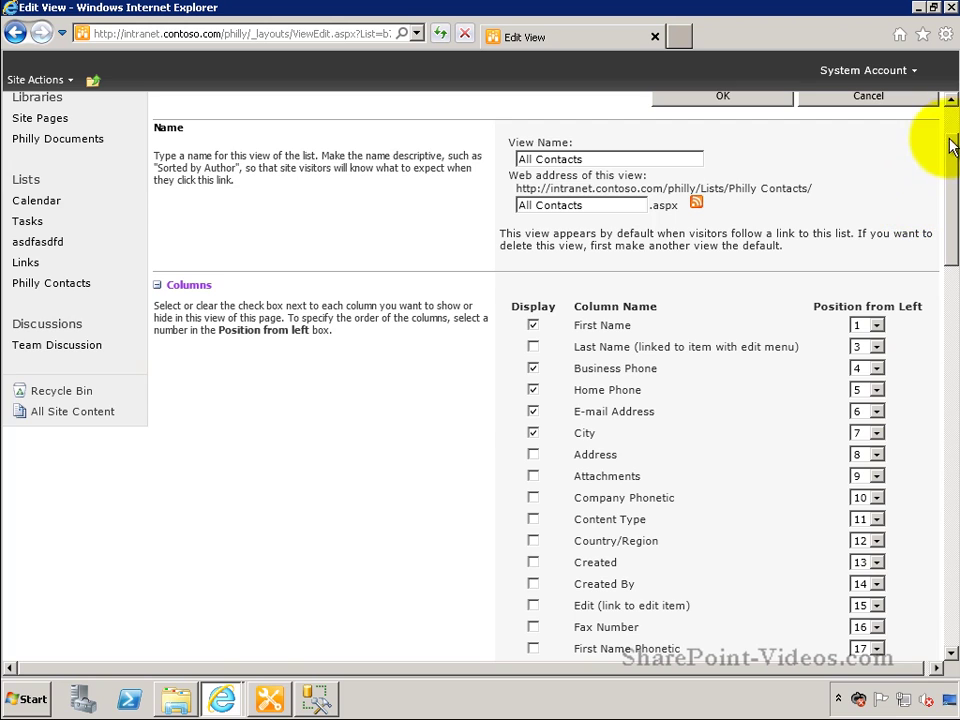
{"action": "scroll", "coordinate": [936, 133], "scroll_direction": "up", "scroll_amount": 2}
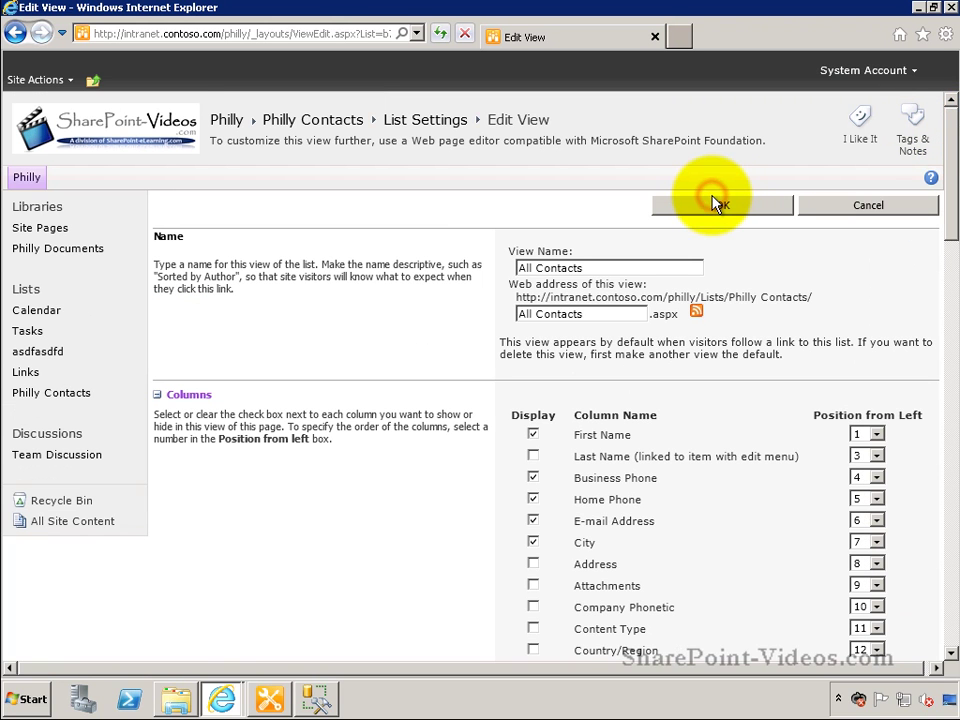
Step: Save the view with OK and confirm Asif's item menu now sits on First Name
{"action": "left_click", "coordinate": [712, 206]}
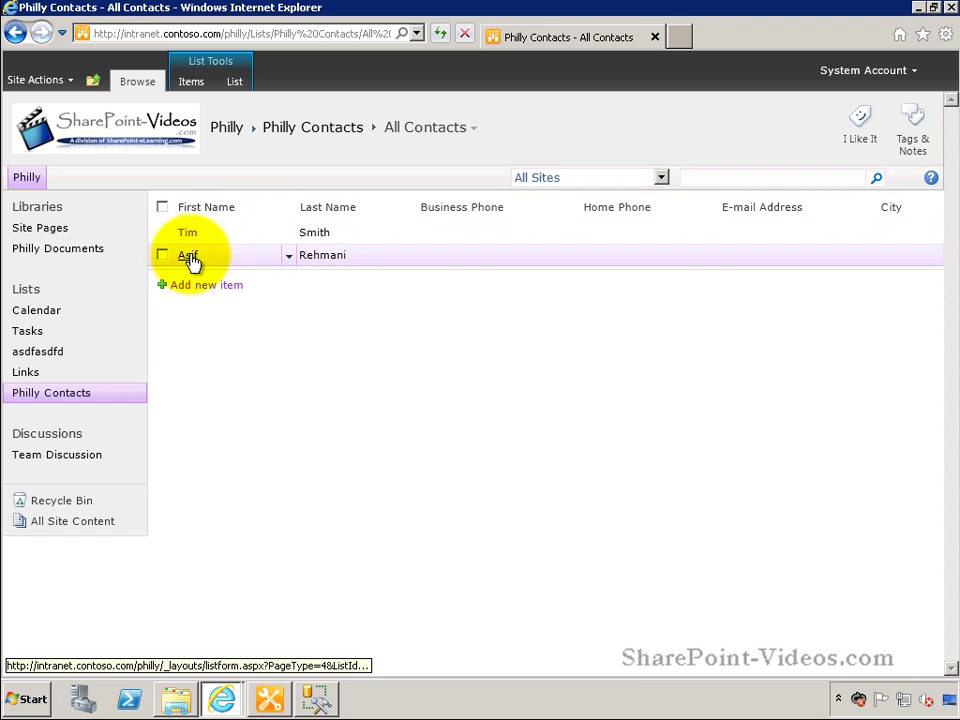
{"action": "left_click", "coordinate": [287, 257]}
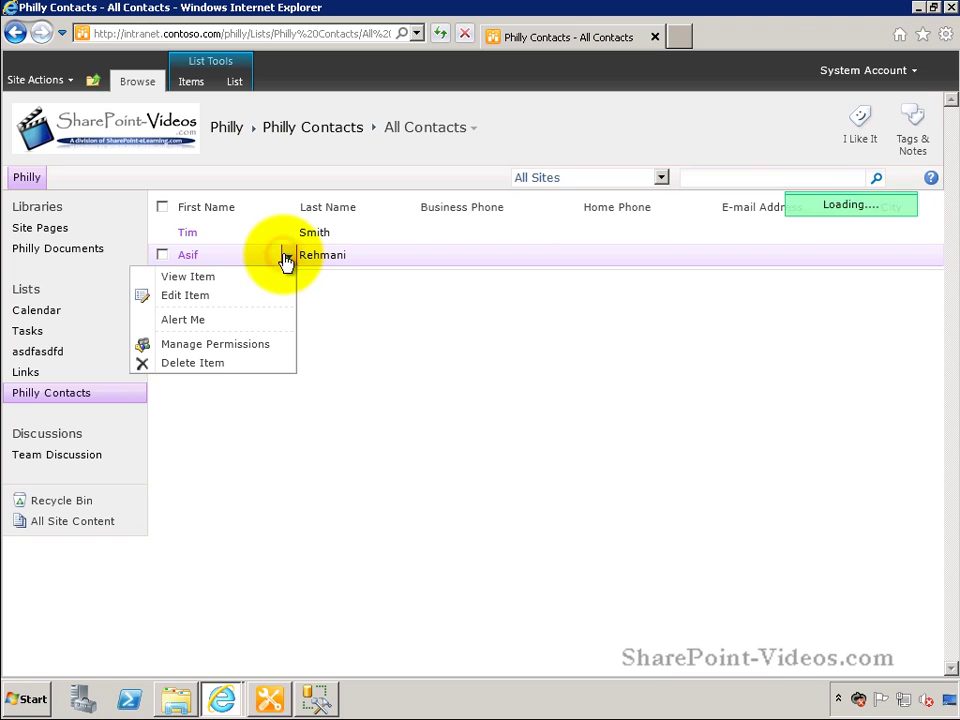
{"action": "left_click", "coordinate": [443, 358]}
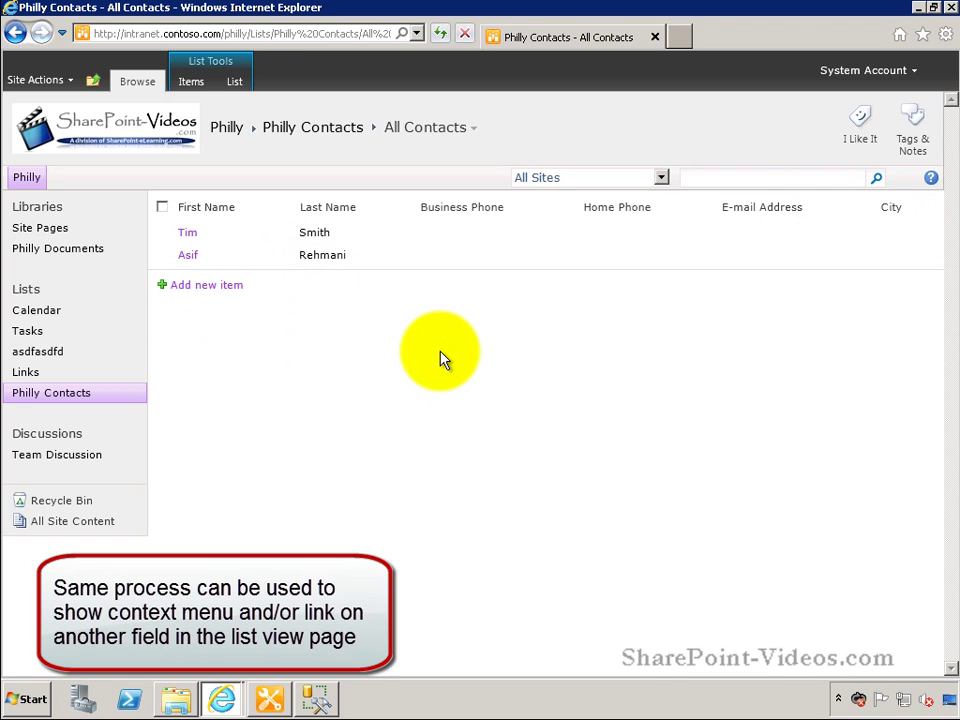